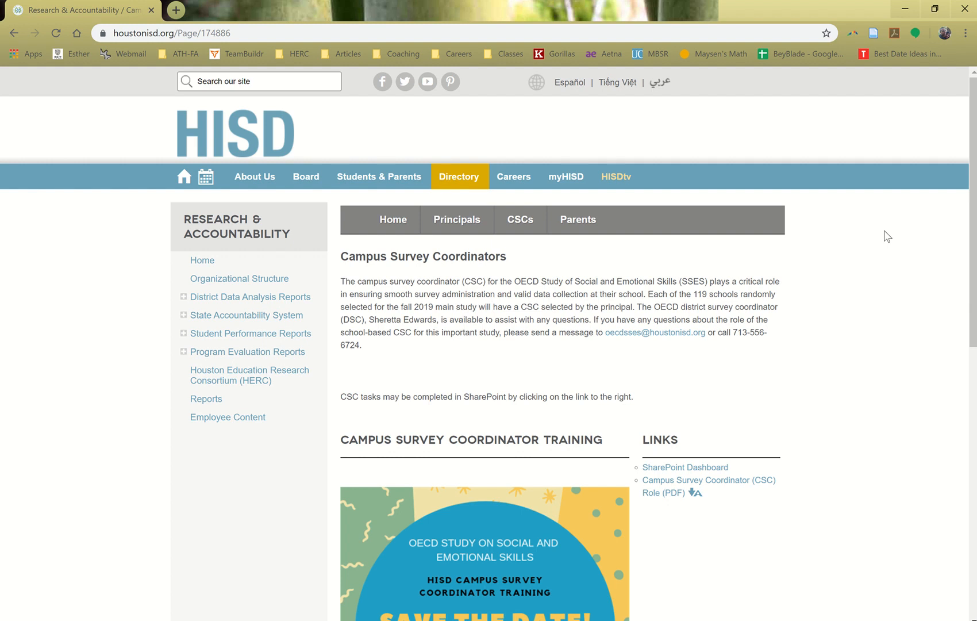
Open the Office 365 home page in a new browser tab and choose to stay signed in
left_click(176, 10)
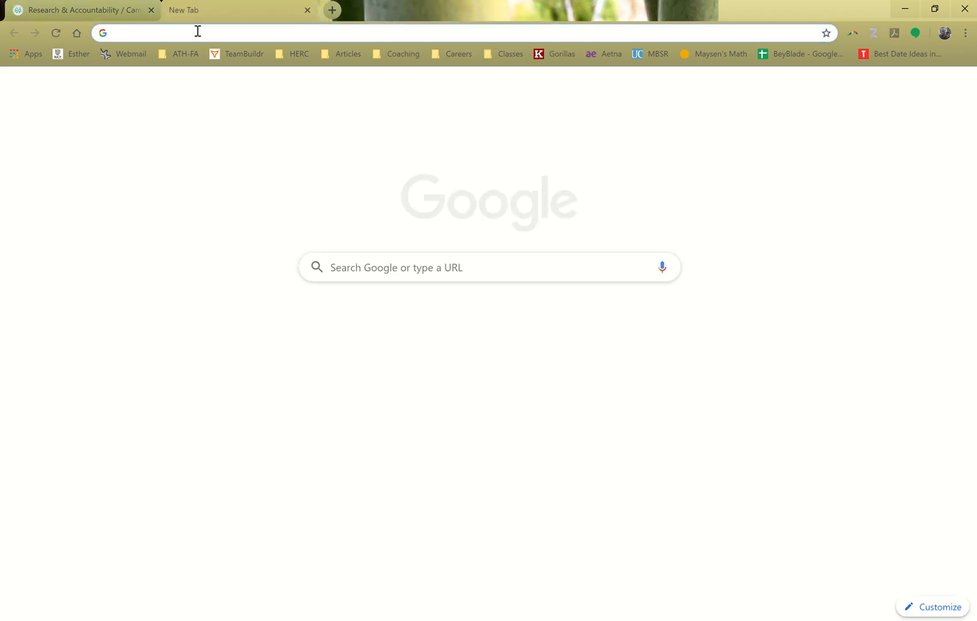
type("off")
key("Return")
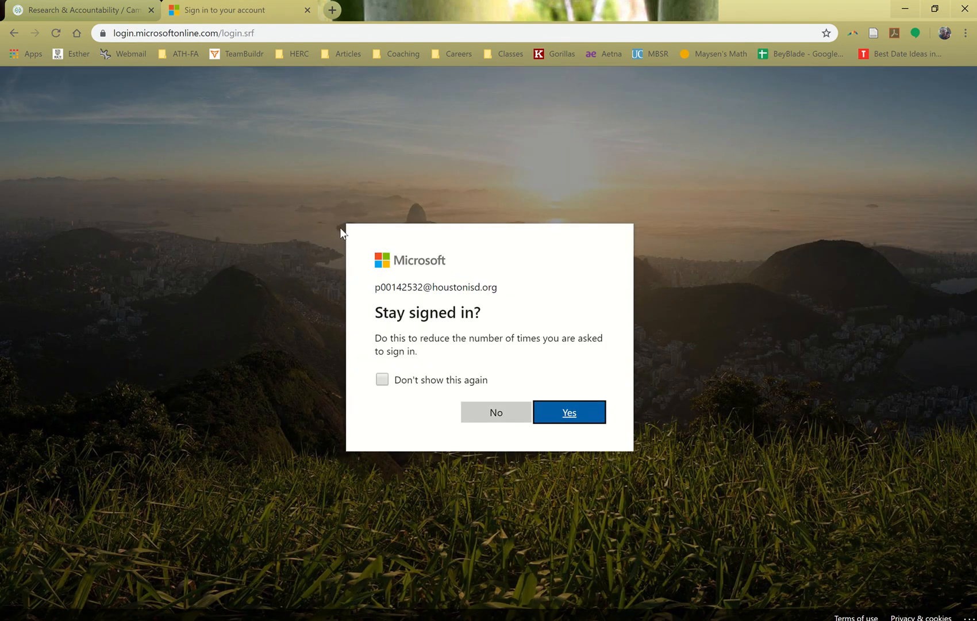
left_click(585, 412)
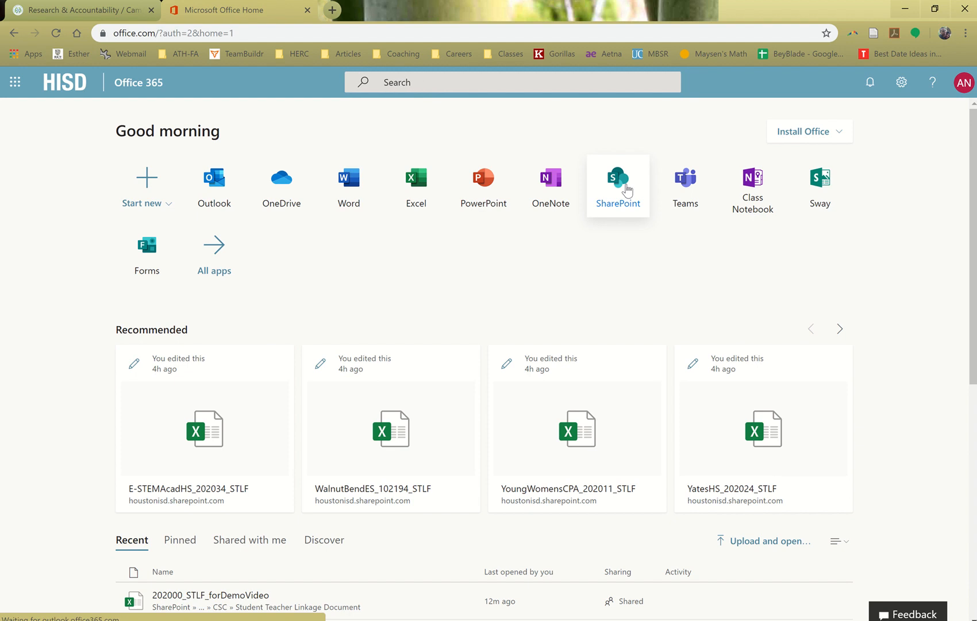
Go to SharePoint, search for "csc" and open the CSC site
left_click(627, 189)
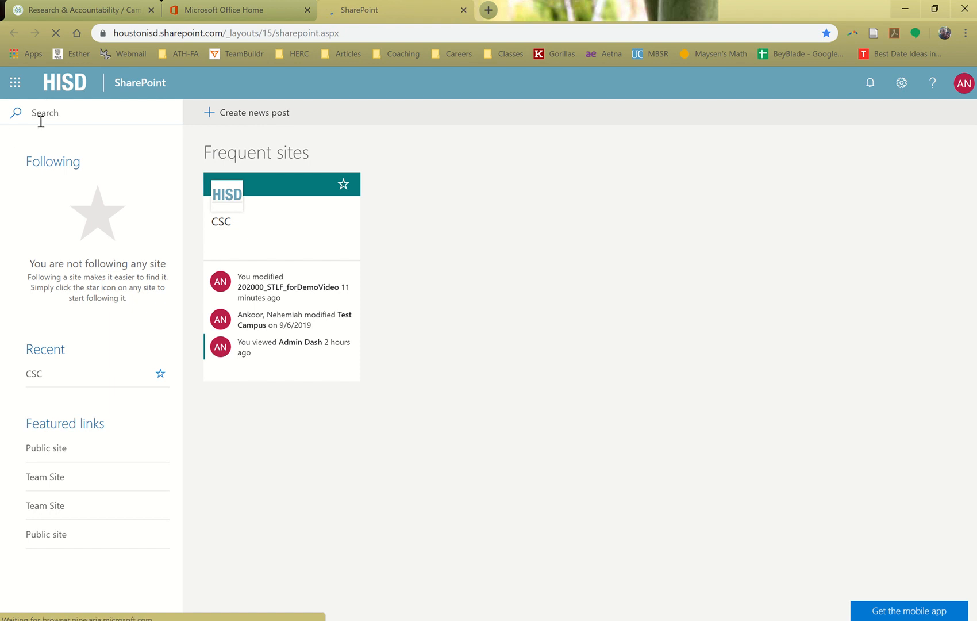
left_click(77, 120)
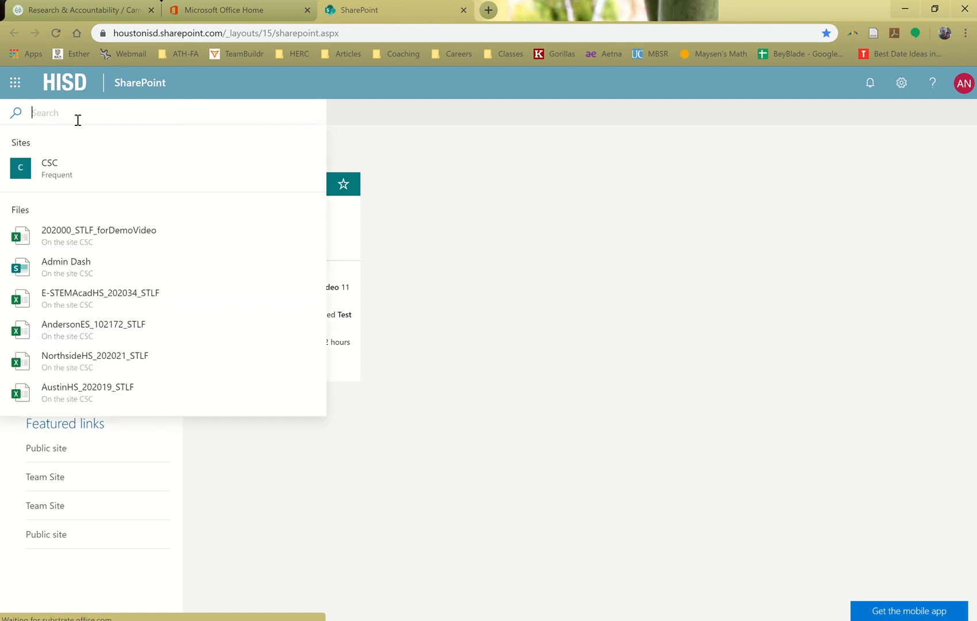
type("csc")
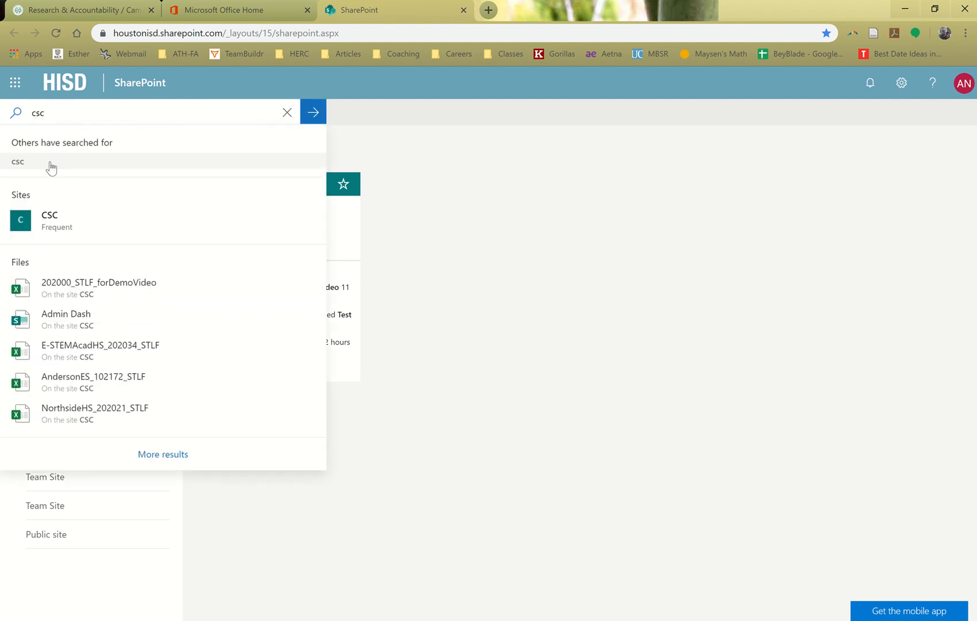
left_click(58, 222)
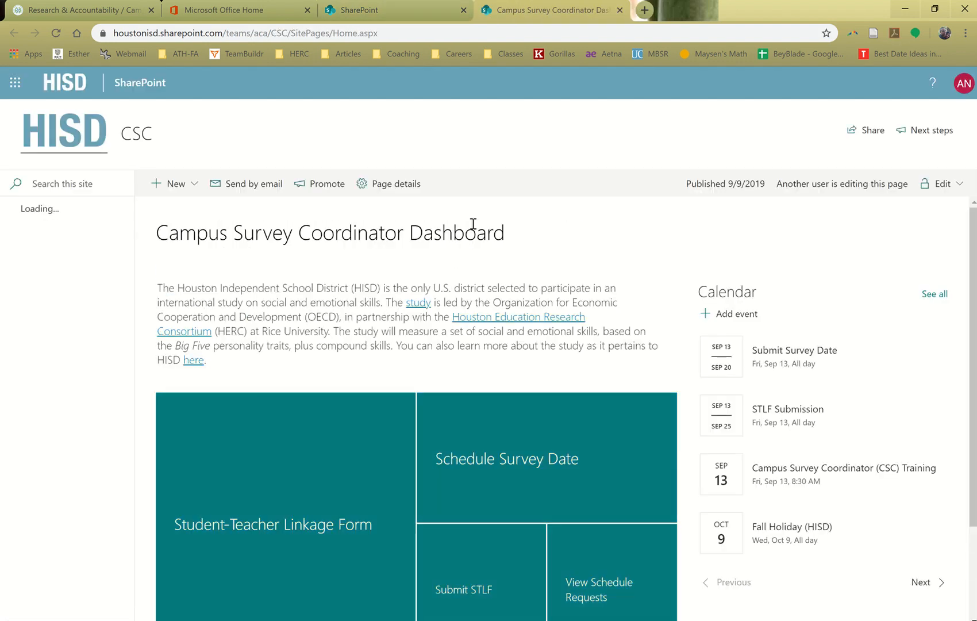
Open the 202000_STLF_forDemoVideo workbook from the CSC dashboard's Student-Teacher Linkage Form page
scroll(413, 219, "down", 1)
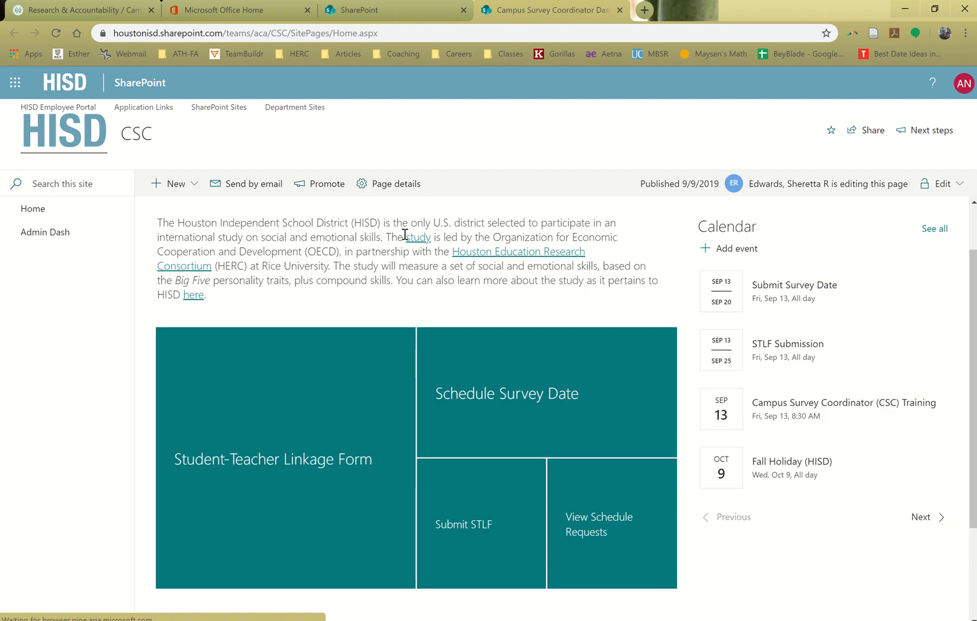
left_click(335, 458)
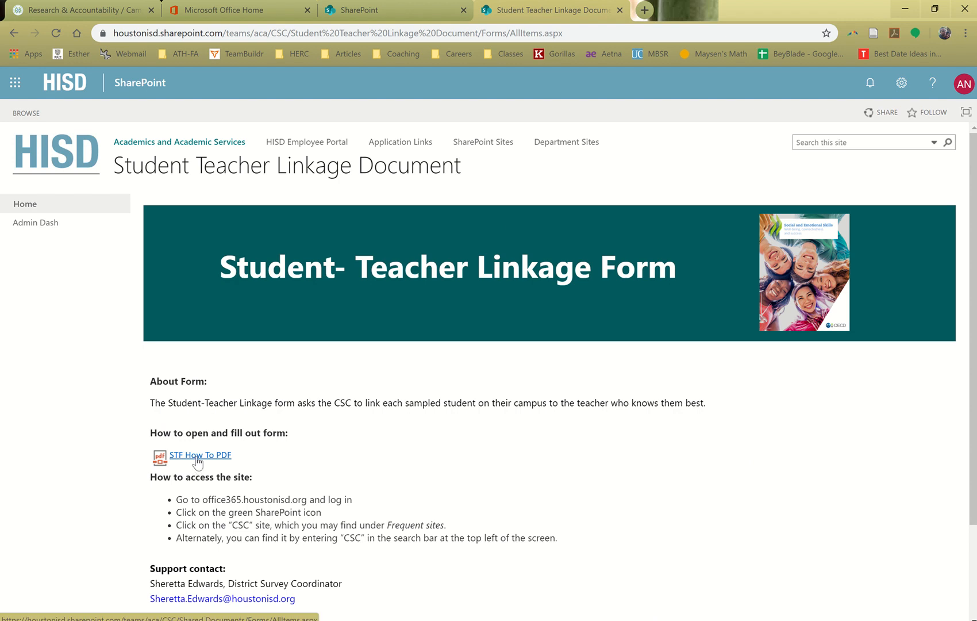
scroll(294, 469, "down", 2)
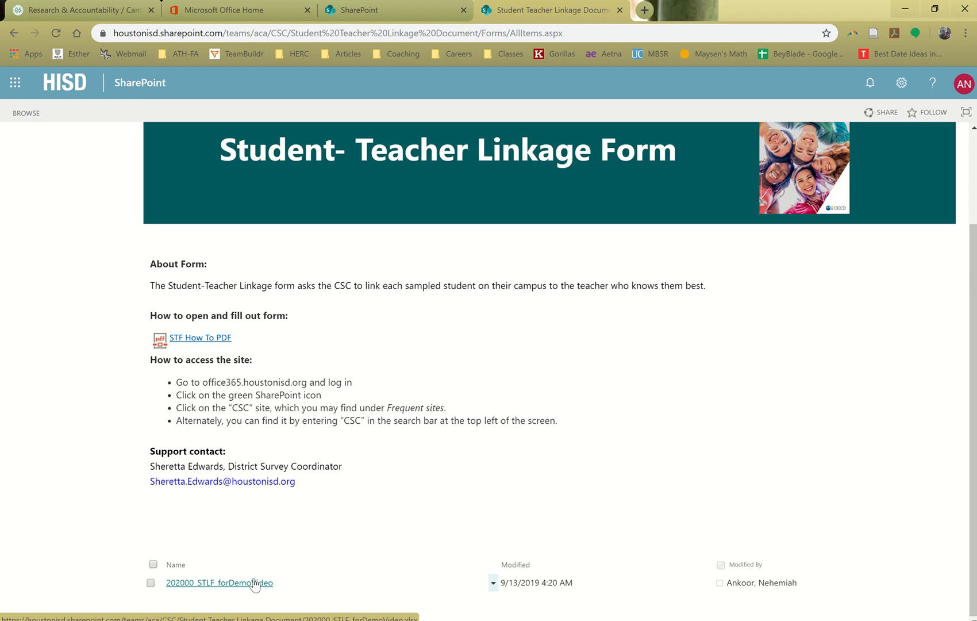
left_click(226, 586)
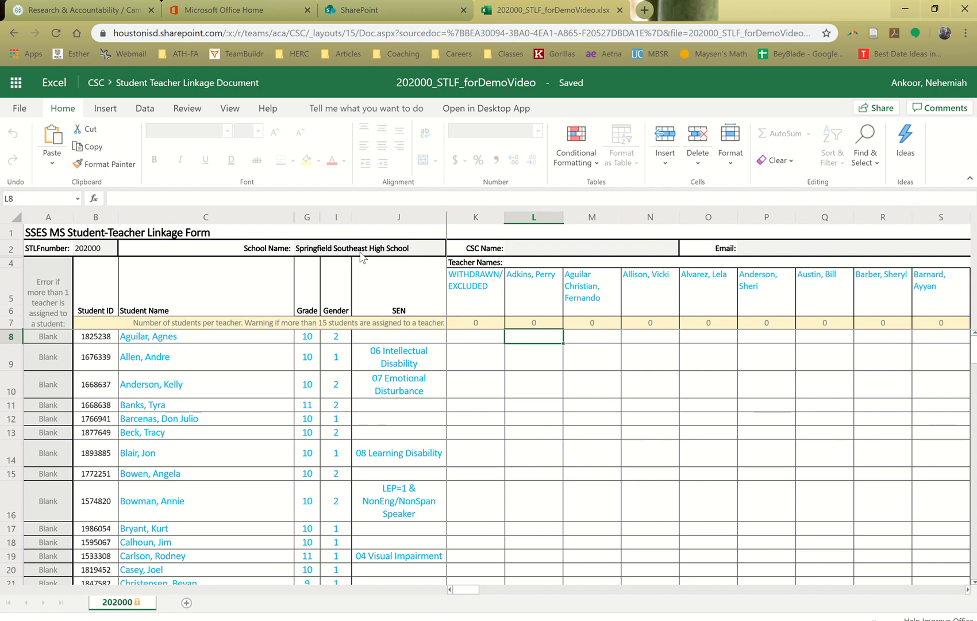
Enter the coordinator's full name in the form's CSC Name cell
left_click(585, 248)
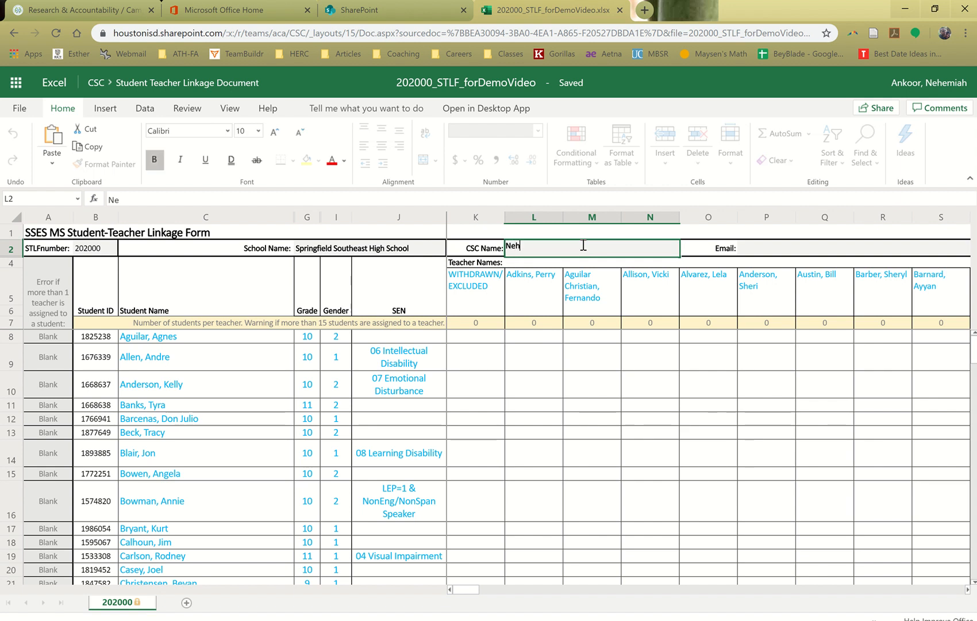
key("Tab")
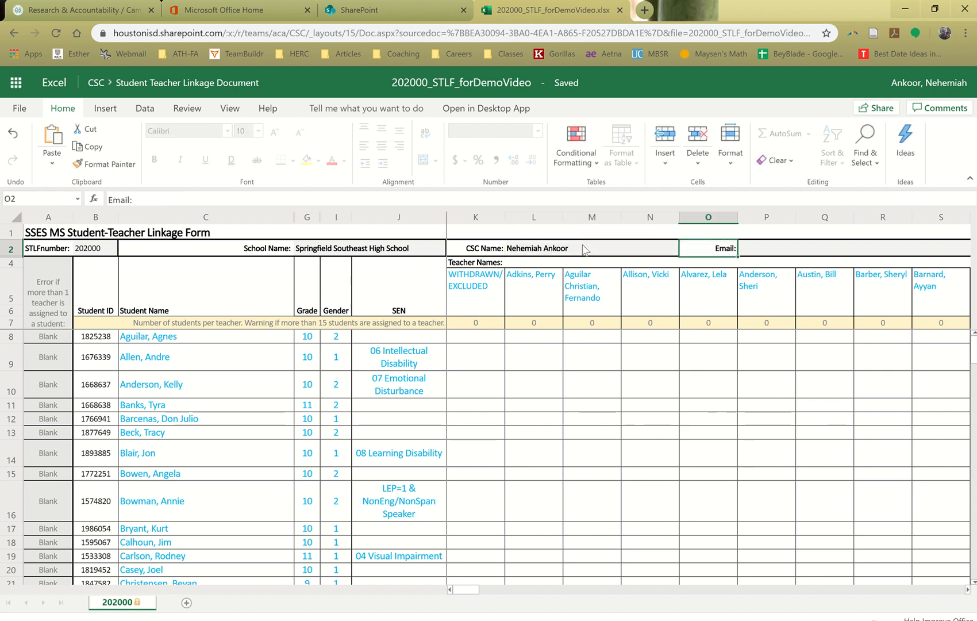
Fill in the coordinator's e-mail address in the form's Email cell
key("Tab")
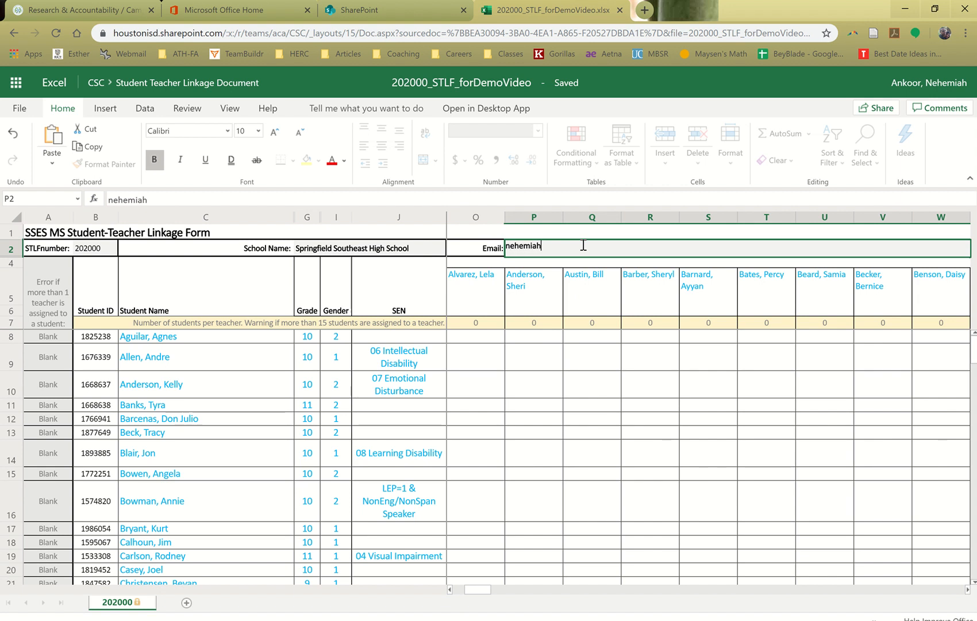
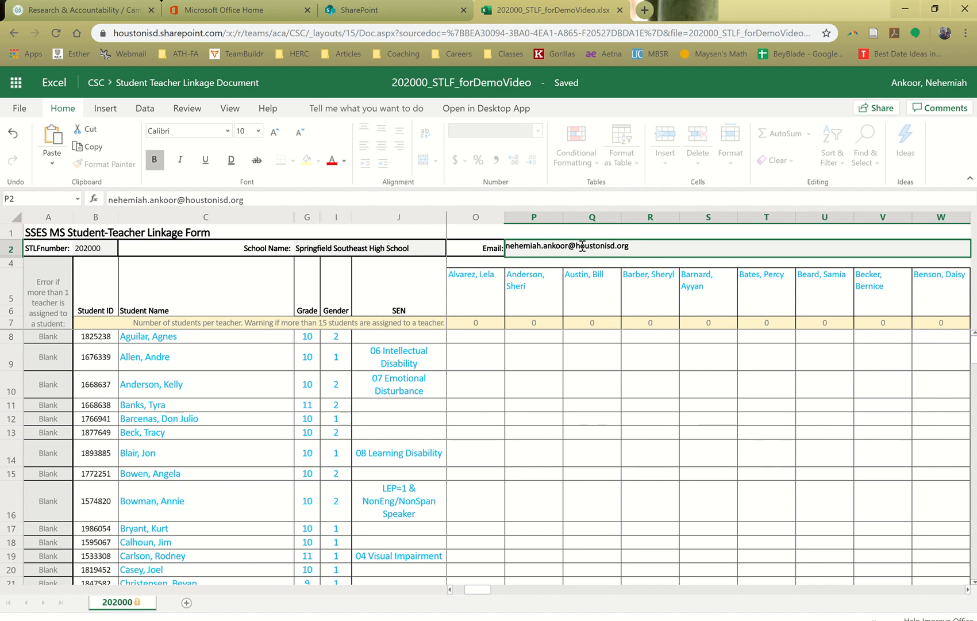
left_click(230, 387)
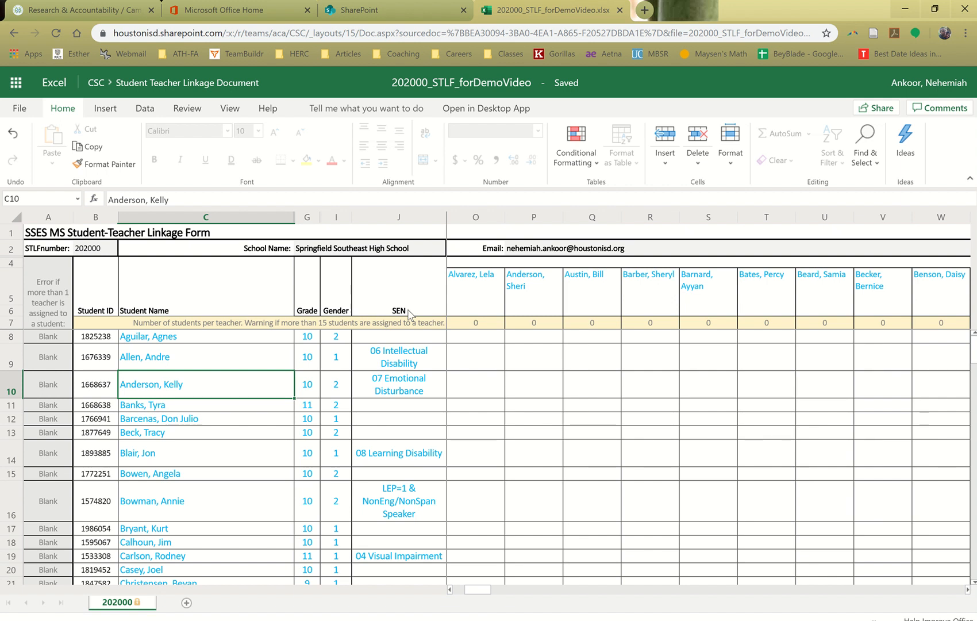
Review the full list of sampled students from row 8 down to row 102, including the grade, gender and SEN columns
left_click(141, 341)
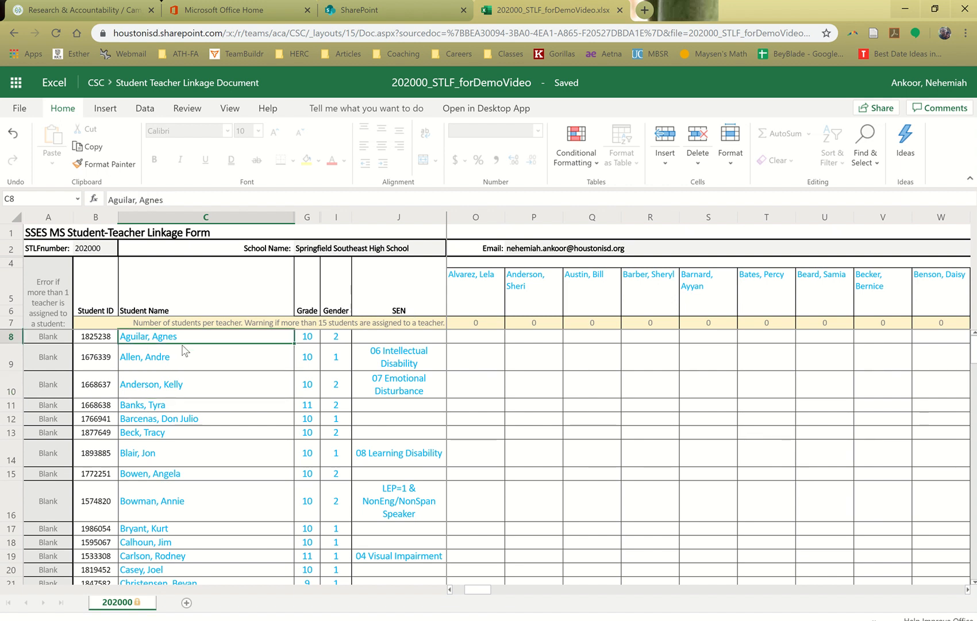
scroll(203, 375, "down", 2)
scroll(204, 377, "down", 2)
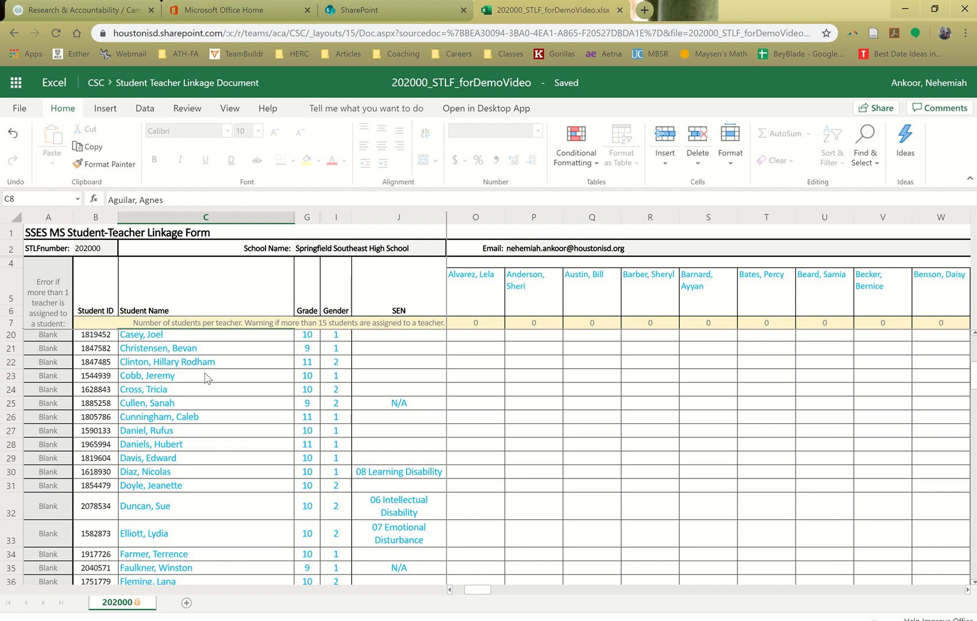
scroll(205, 377, "down", 4)
scroll(209, 380, "down", 3)
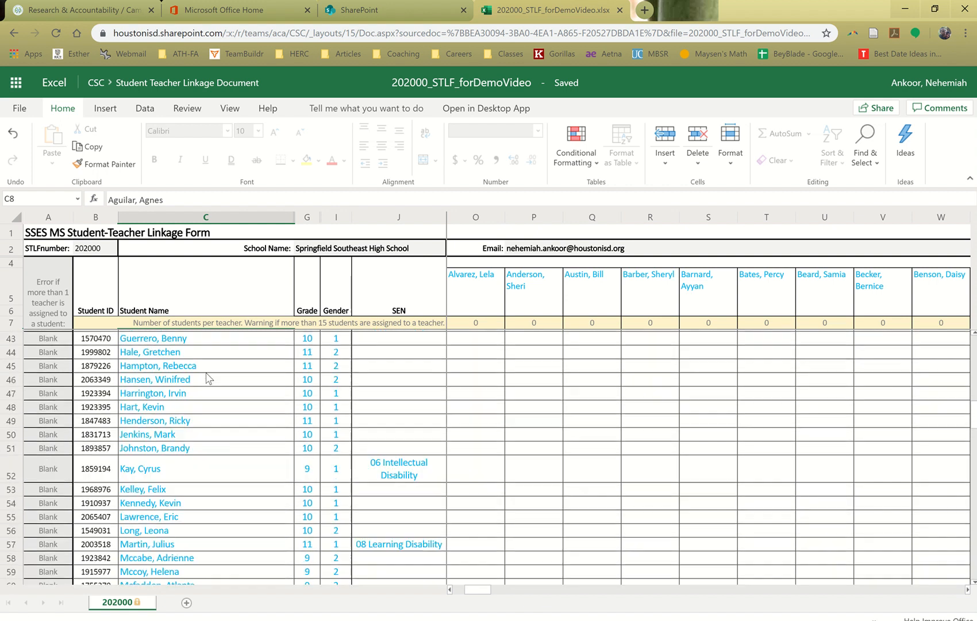
scroll(208, 379, "down", 1)
scroll(208, 378, "down", 1)
scroll(208, 379, "down", 3)
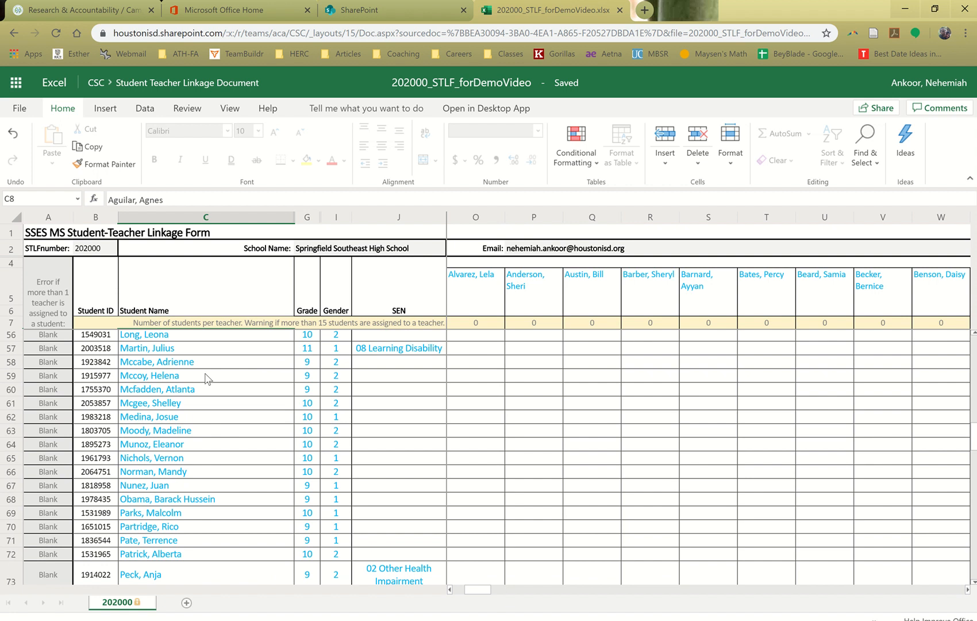
scroll(208, 379, "down", 2)
scroll(207, 381, "down", 1)
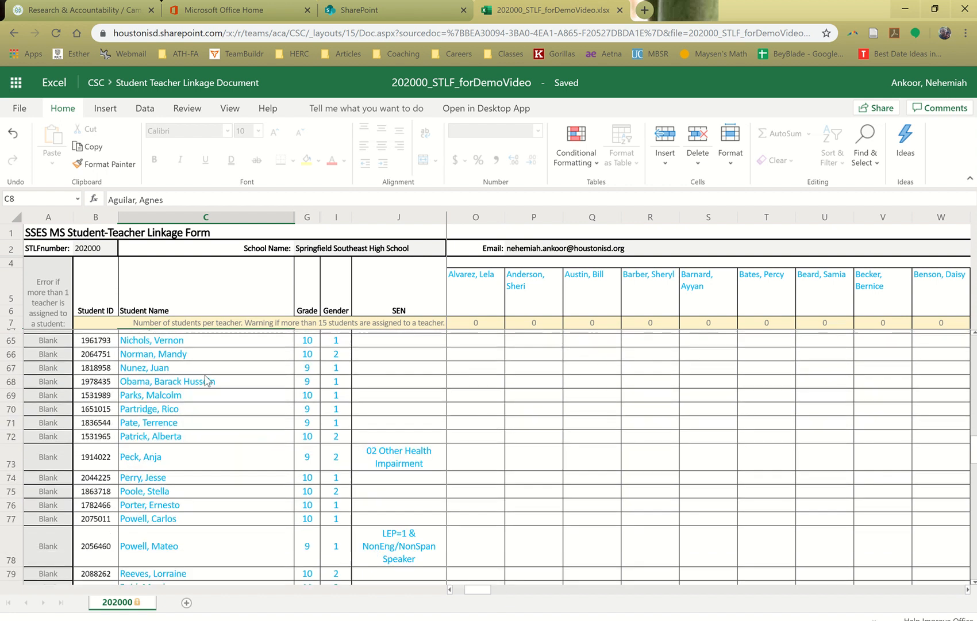
scroll(207, 380, "down", 1)
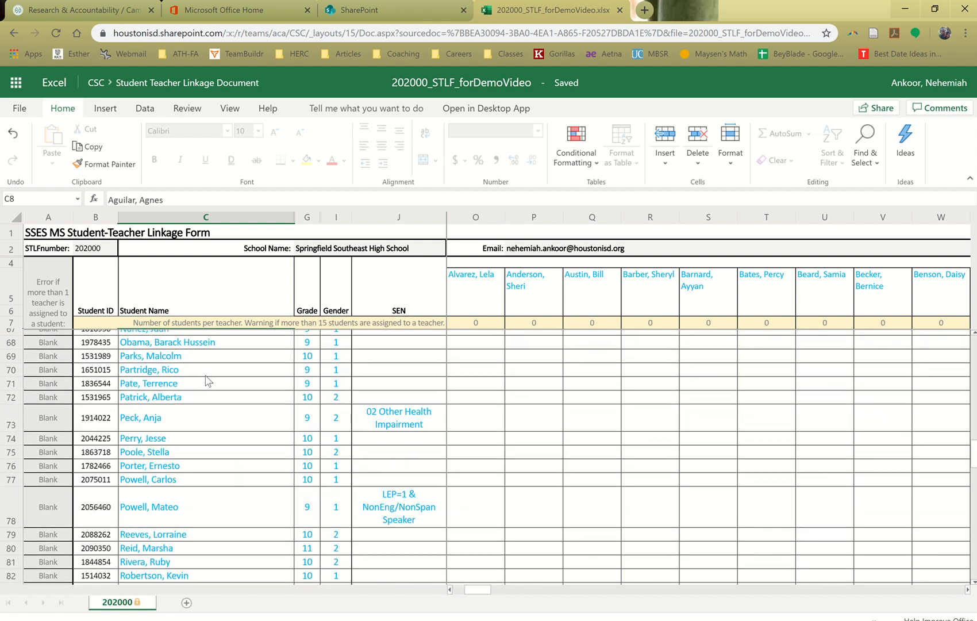
scroll(207, 383, "down", 6)
scroll(205, 384, "down", 2)
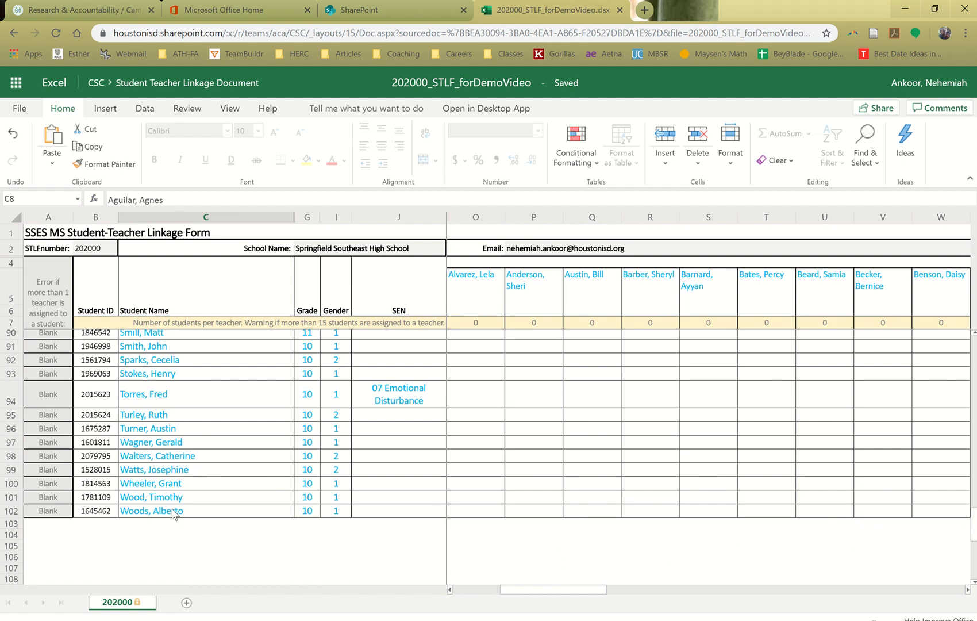
scroll(176, 514, "up", 7)
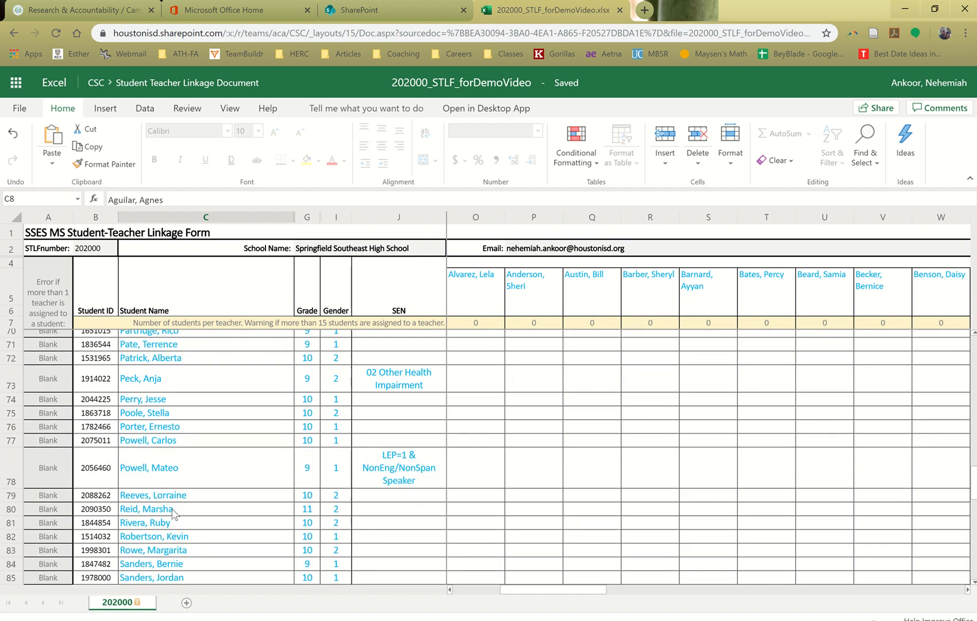
scroll(175, 514, "up", 4)
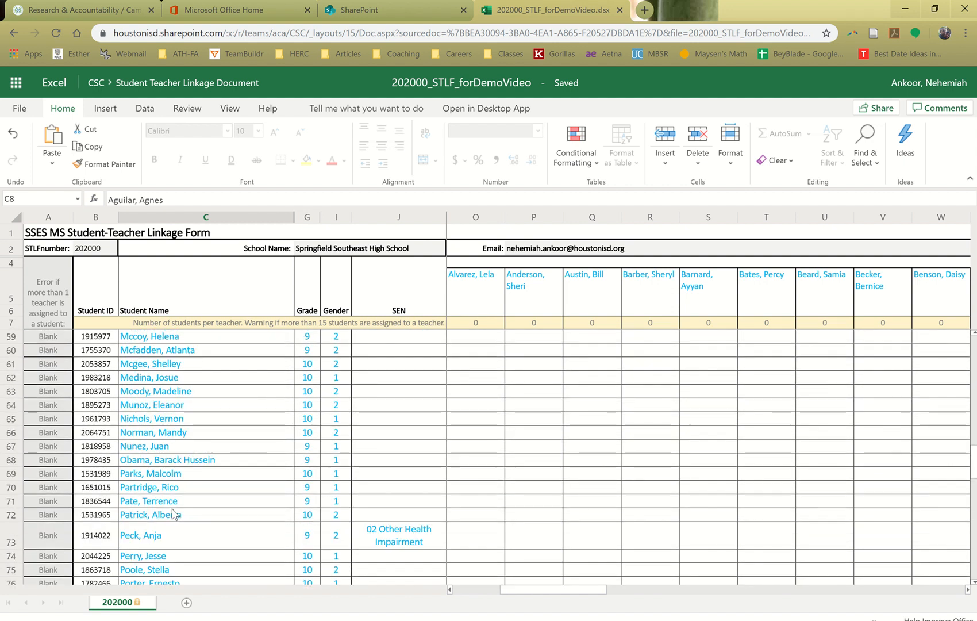
scroll(175, 514, "up", 9)
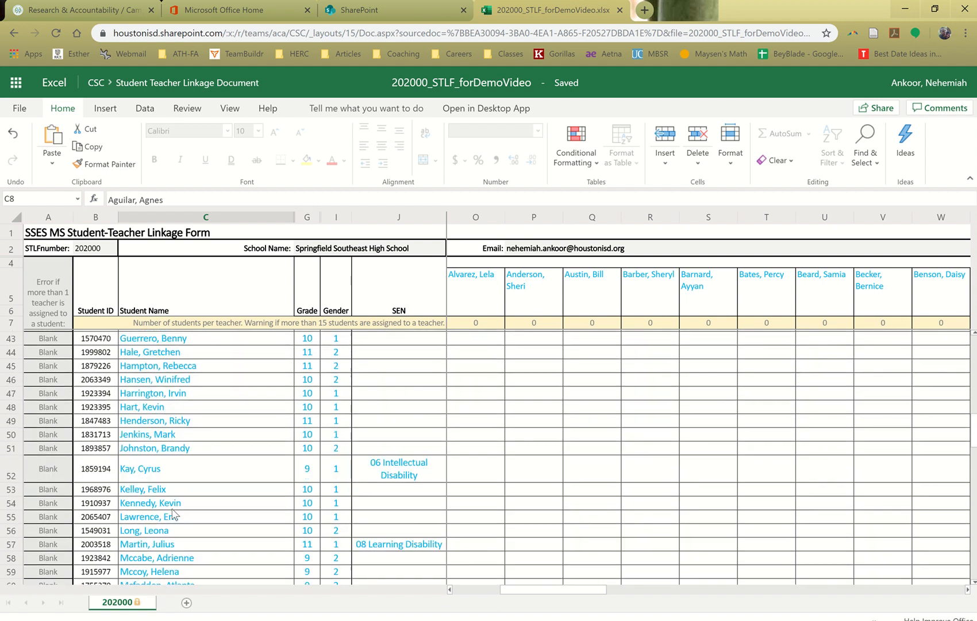
scroll(175, 513, "up", 2)
scroll(175, 513, "up", 6)
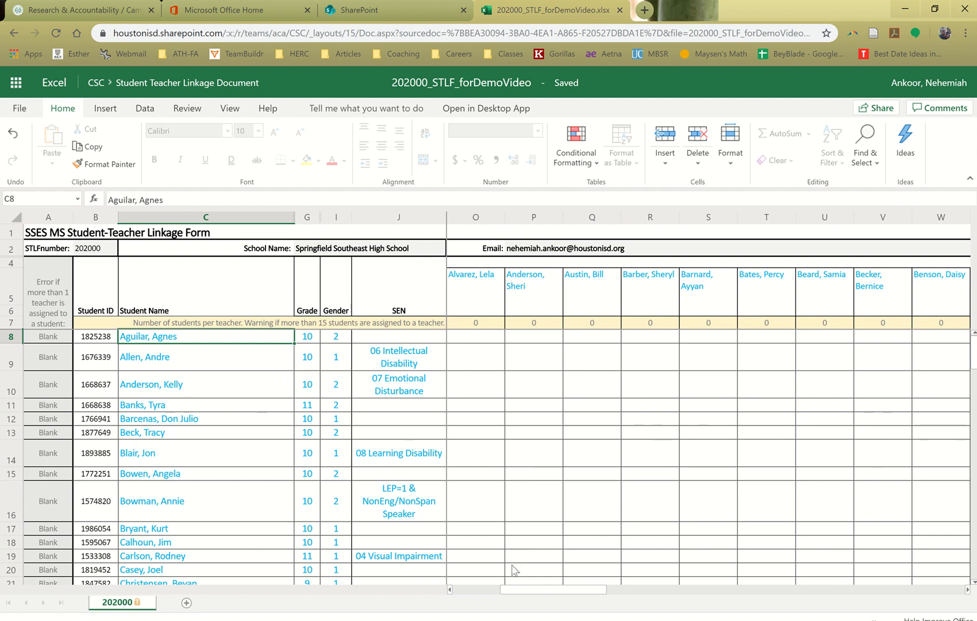
Review the teacher name headers across the form, from the WITHDRAWN/EXCLUDED column through to the last teacher in column EP
left_click_drag(517, 590, 451, 584)
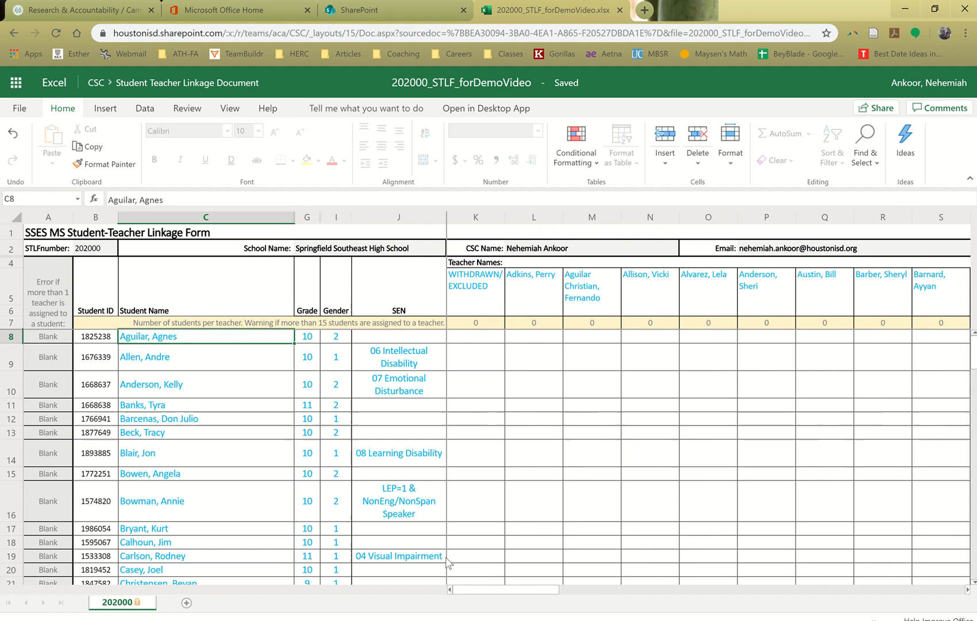
left_click(521, 309)
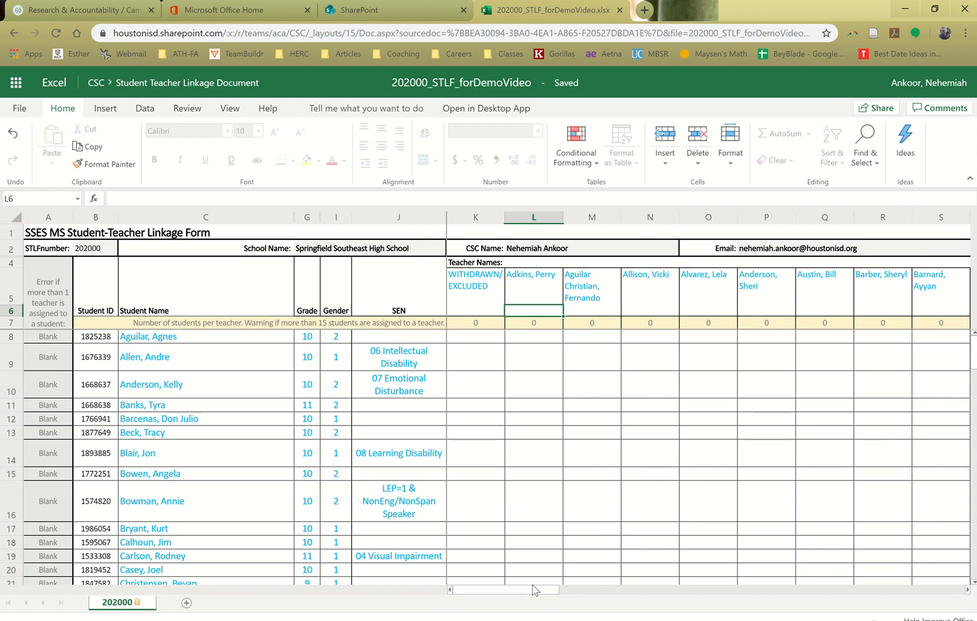
left_click_drag(524, 596, 962, 590)
left_click_drag(814, 594, 917, 594)
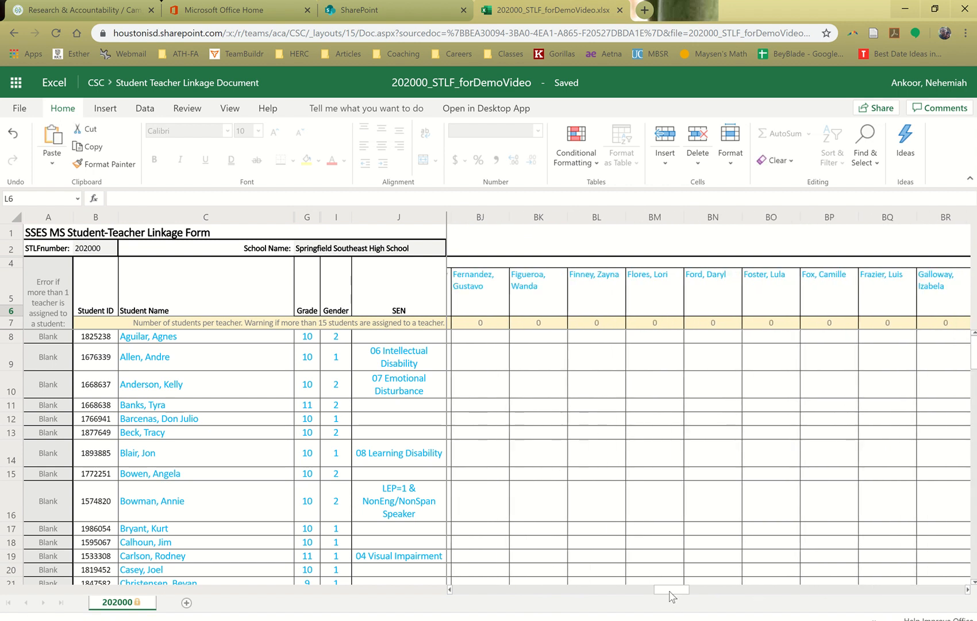
left_click_drag(673, 591, 908, 593)
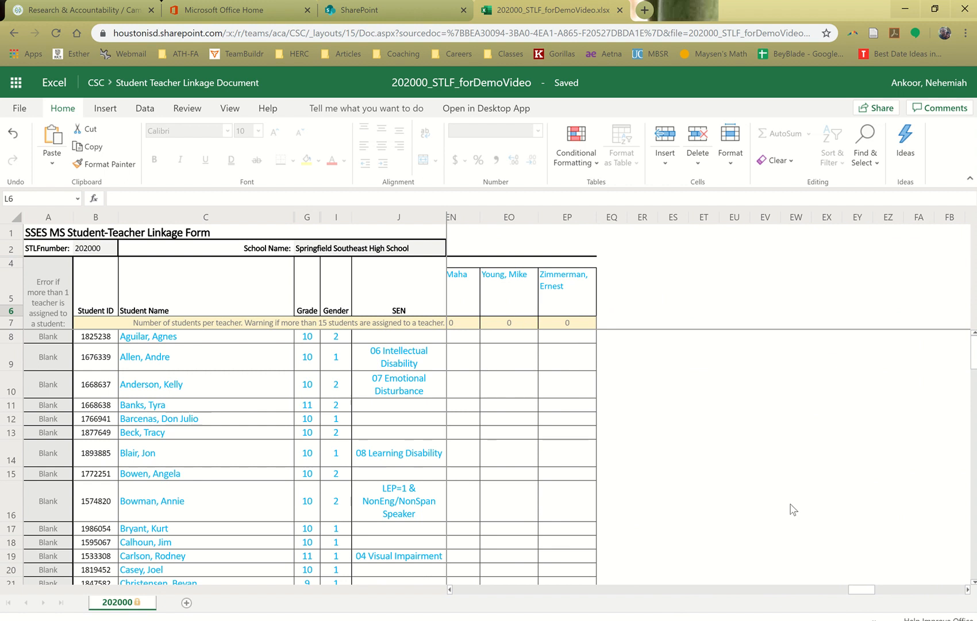
left_click_drag(872, 591, 460, 592)
Inspect the prefilled student name cells in rows 10 and 14 and the SEN entry in row 10
left_click(241, 381)
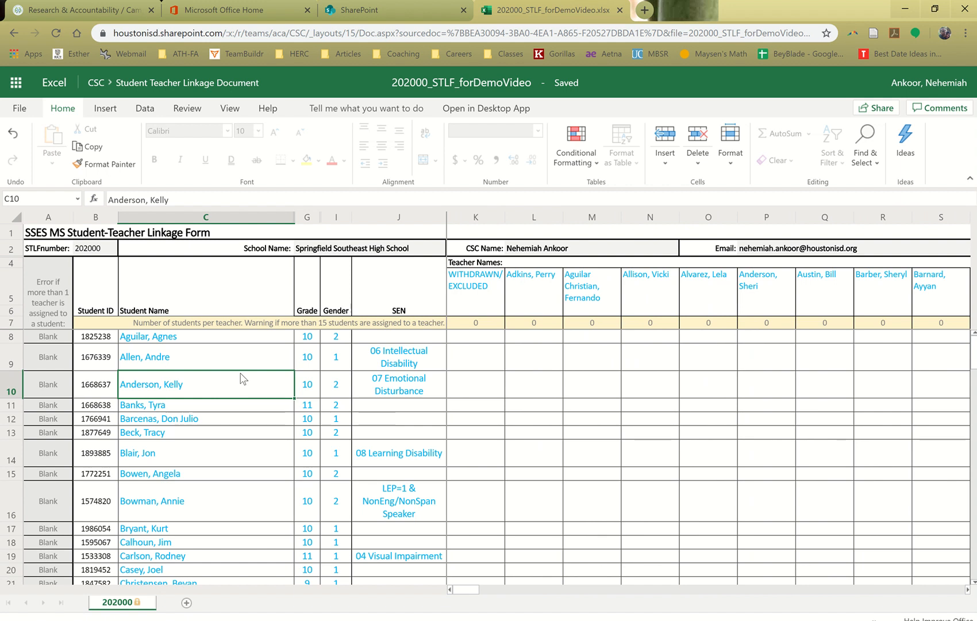
left_click(390, 384)
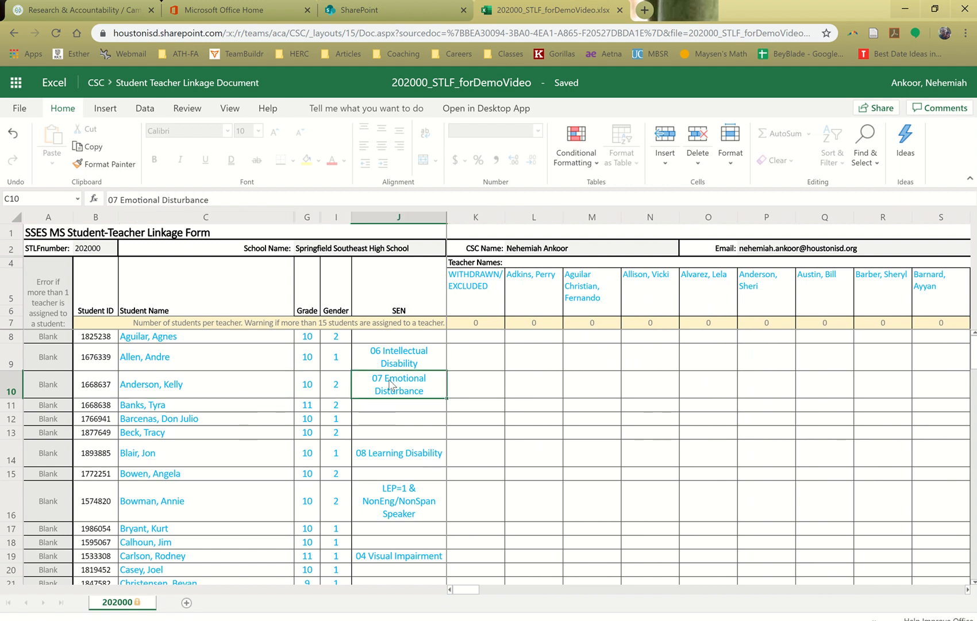
left_click(268, 454)
left_click(236, 385)
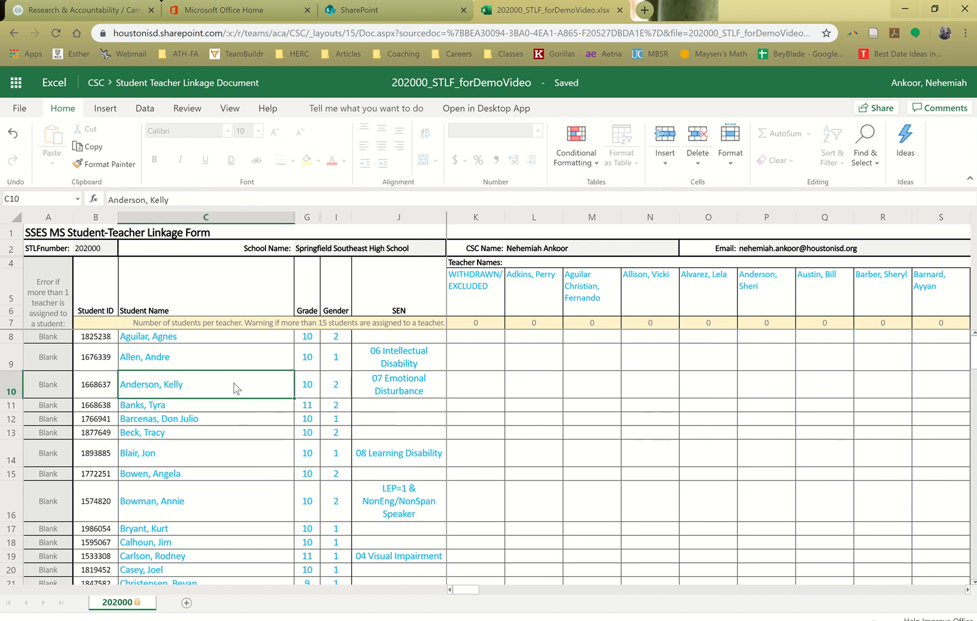
left_click(198, 447)
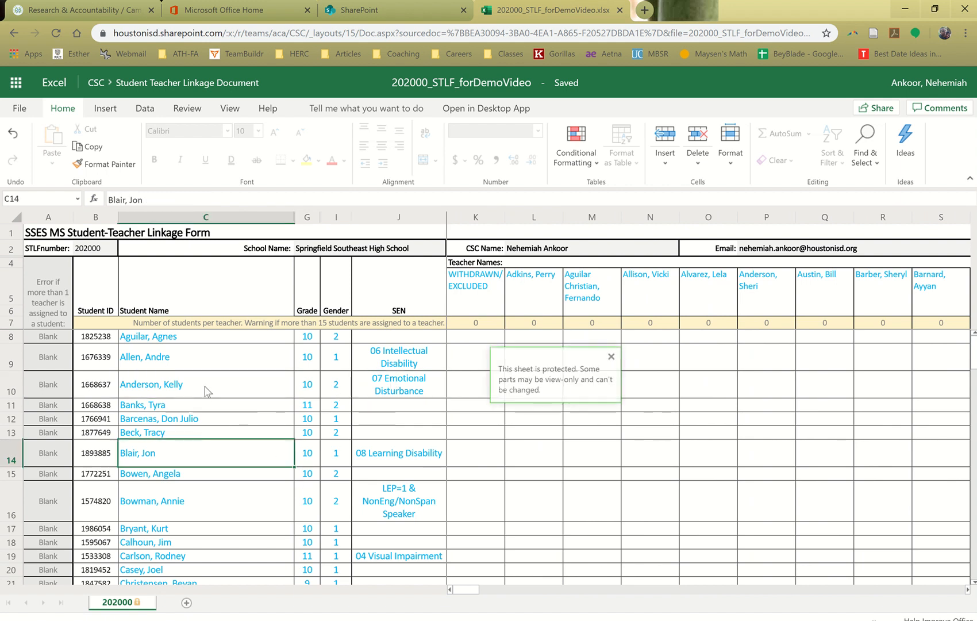
Link the student in row 8 to the teacher in column N by entering 1 in N8, and check the row's error cell A8
left_click(199, 459)
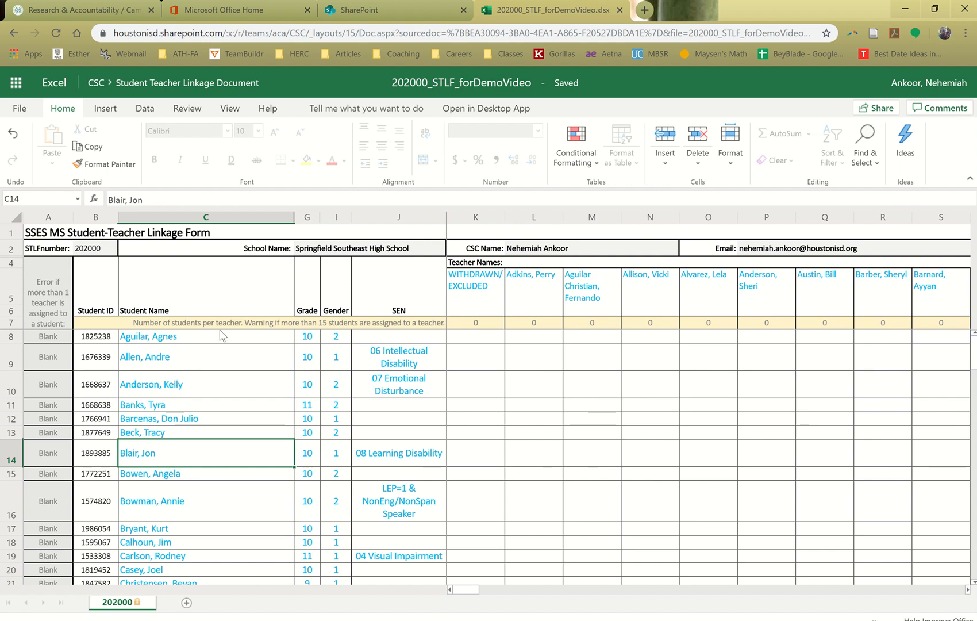
left_click(177, 347)
left_click(176, 339)
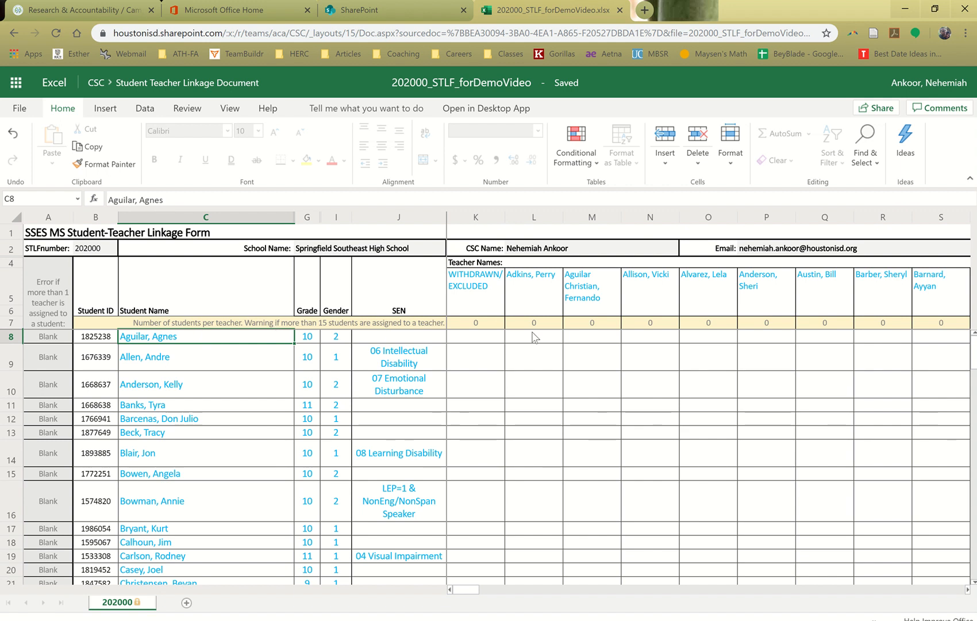
left_click(666, 338)
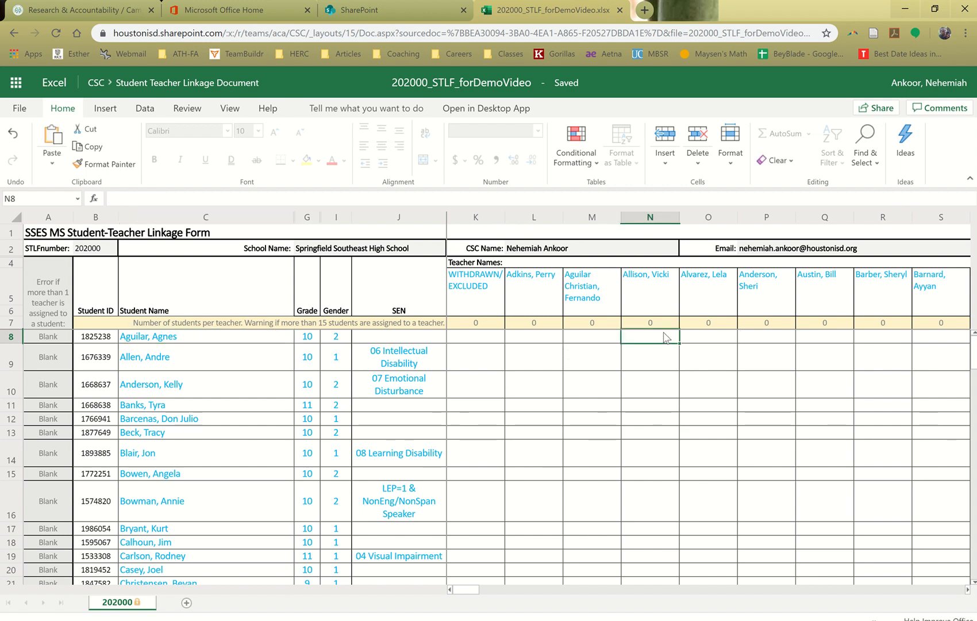
type("1")
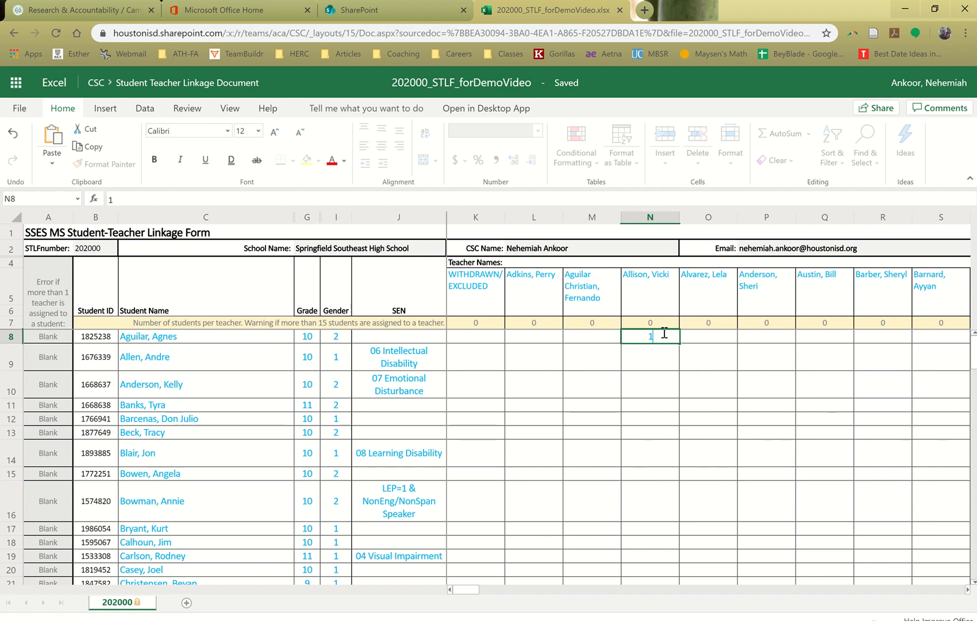
key("Return")
left_click(667, 339)
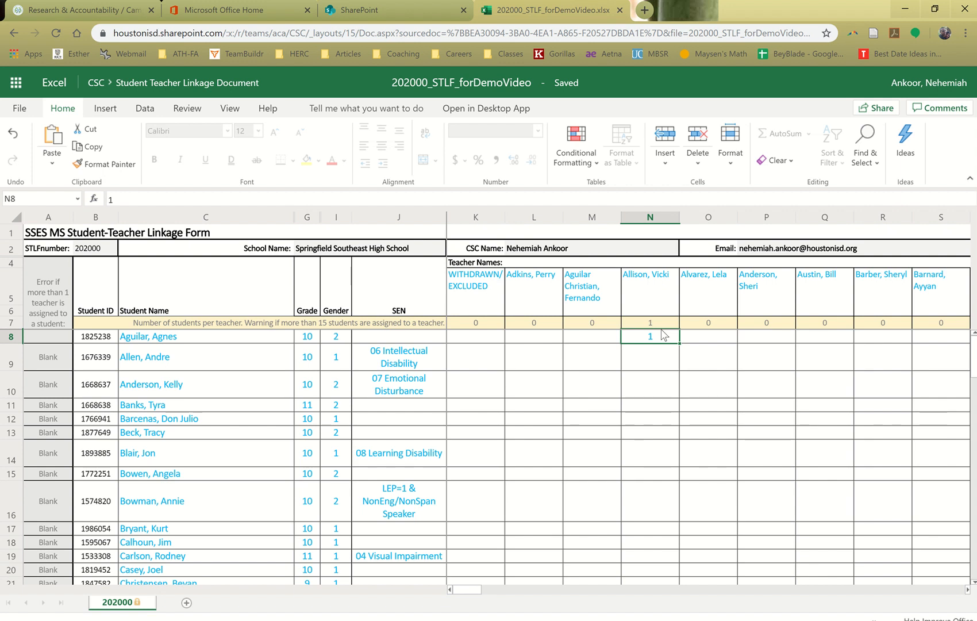
left_click(52, 338)
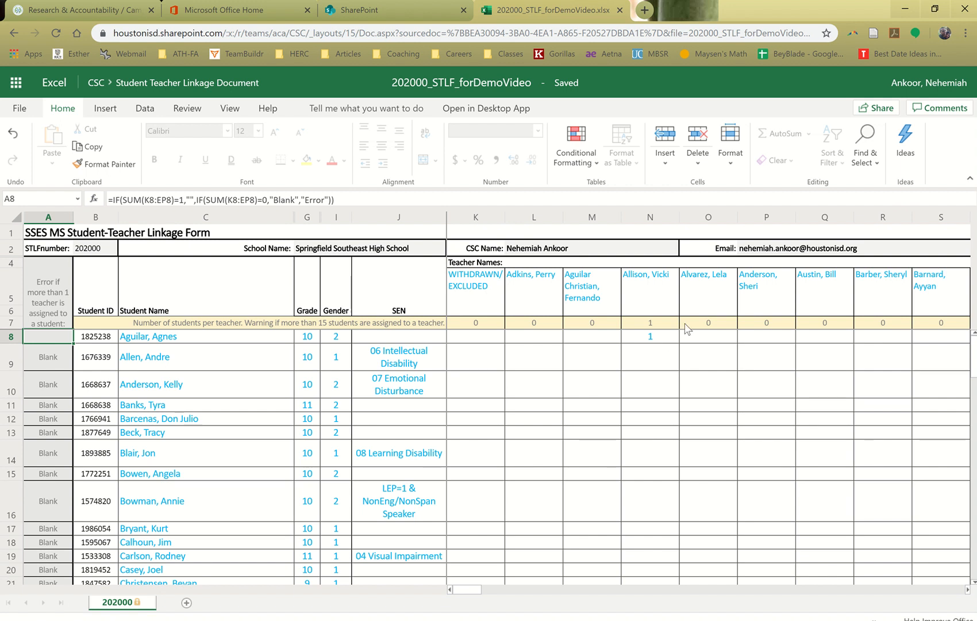
Test a second teacher assignment for row 8 with a 1 in Q8, check error cell A8, and clear Q8
left_click(821, 341)
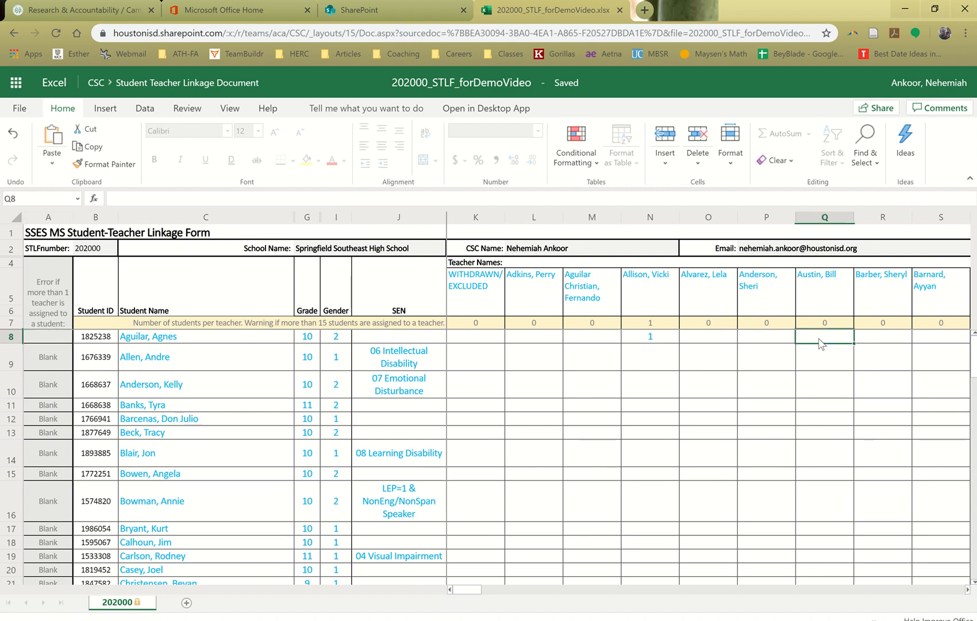
type("1")
left_click(782, 341)
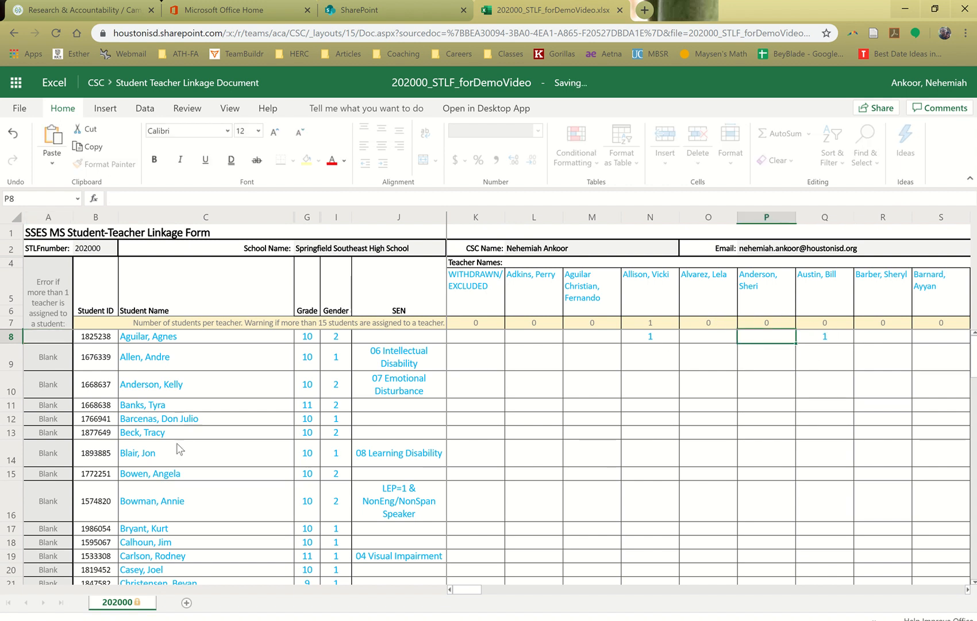
left_click(64, 338)
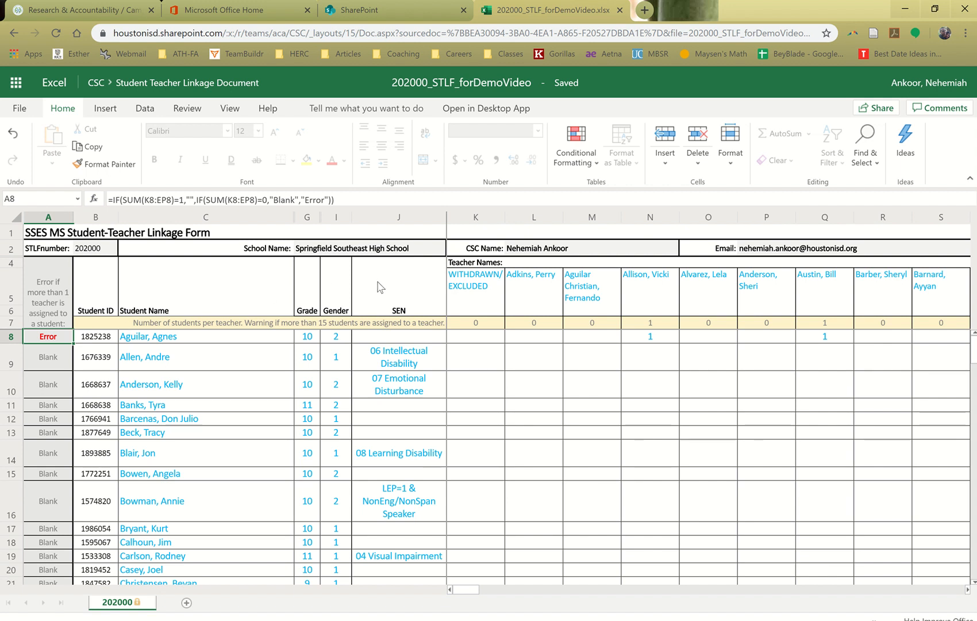
left_click(826, 338)
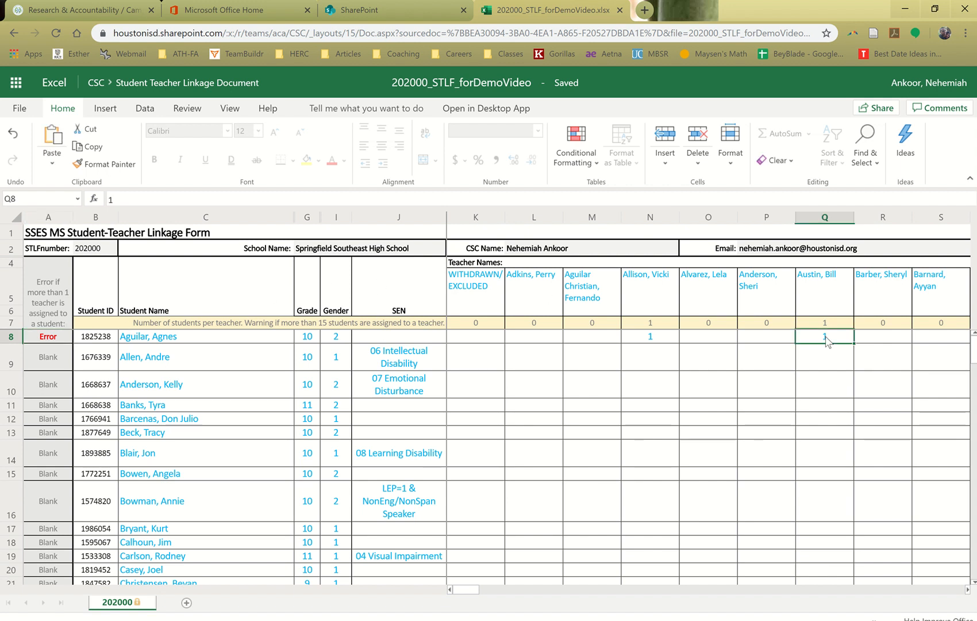
key("Delete")
left_click(776, 367)
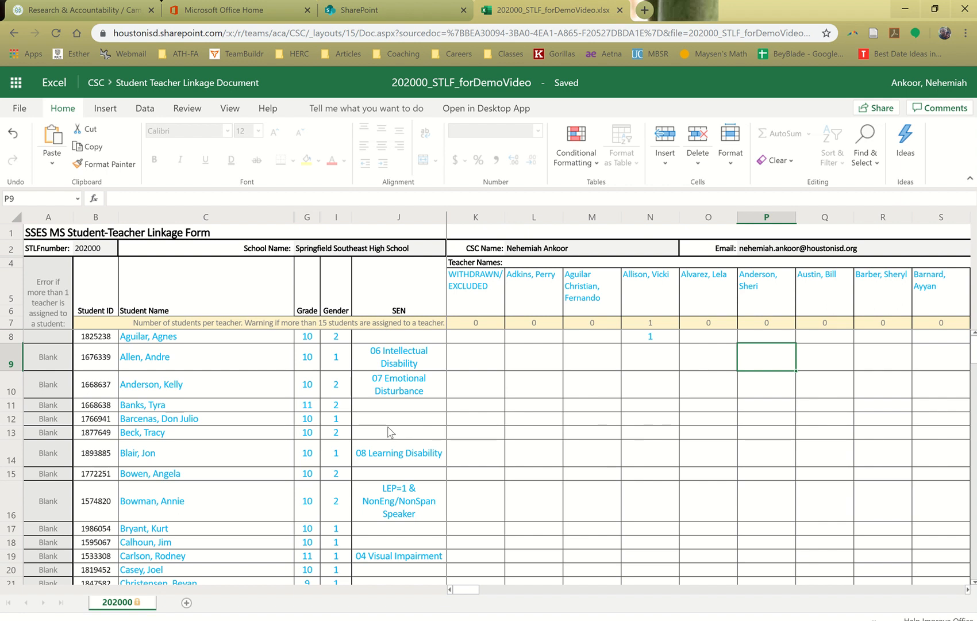
Mark the student in row 9 as WITHDRAWN/EXCLUDED with a 1 in K9, and check error cell A9
left_click(479, 341)
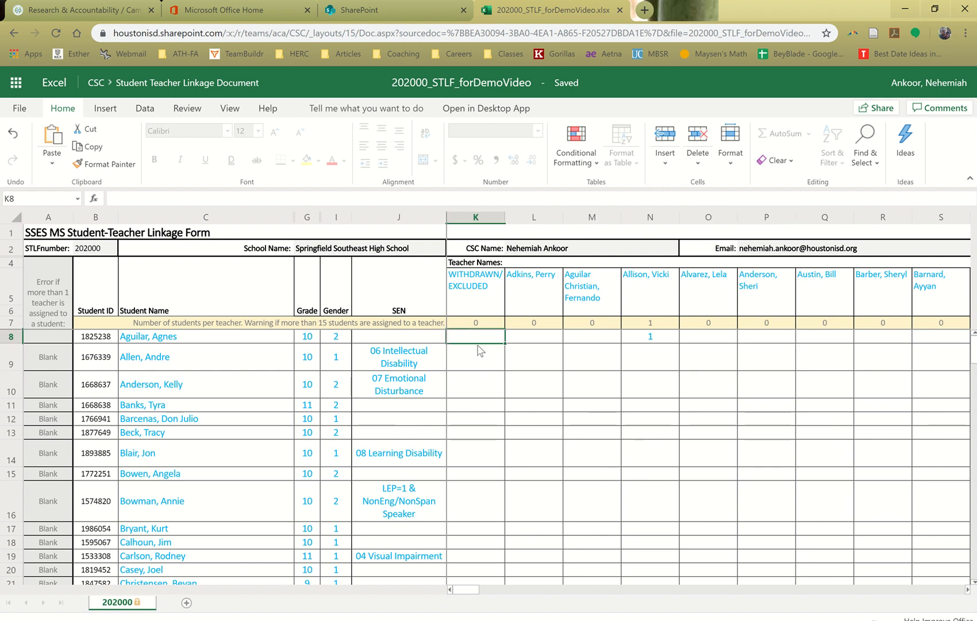
left_click(478, 348)
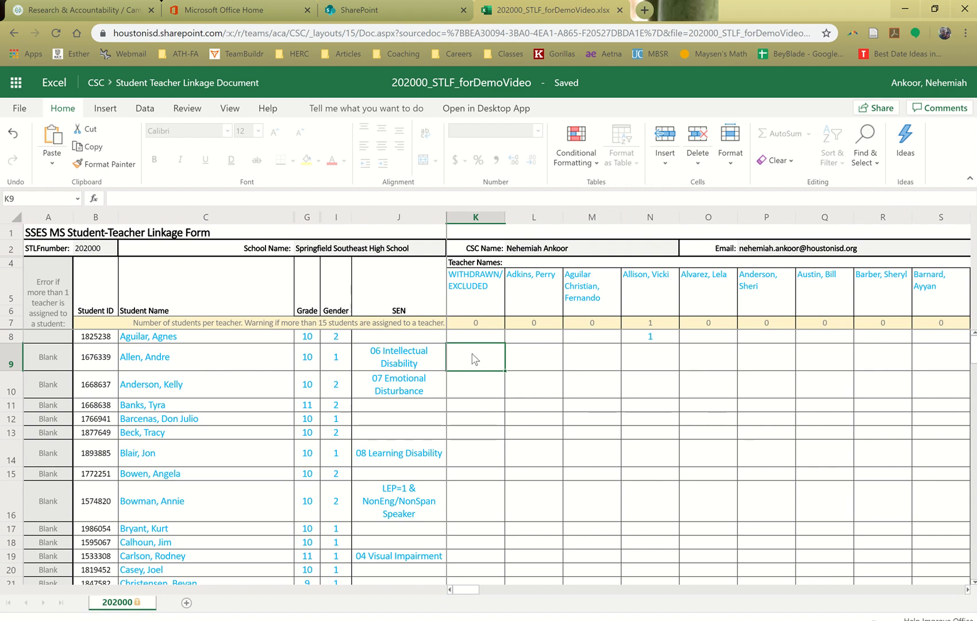
type("1")
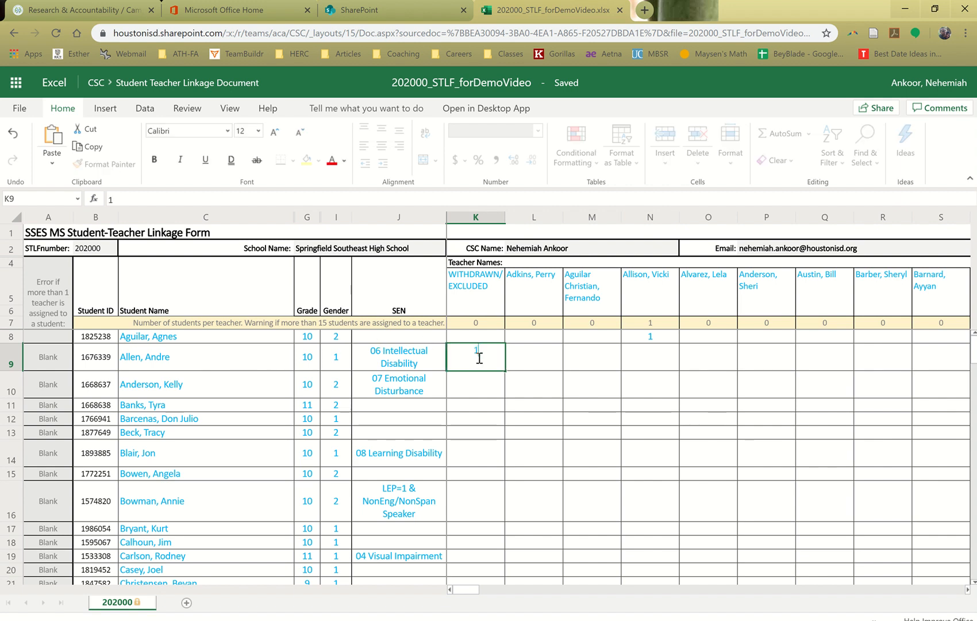
key("Return")
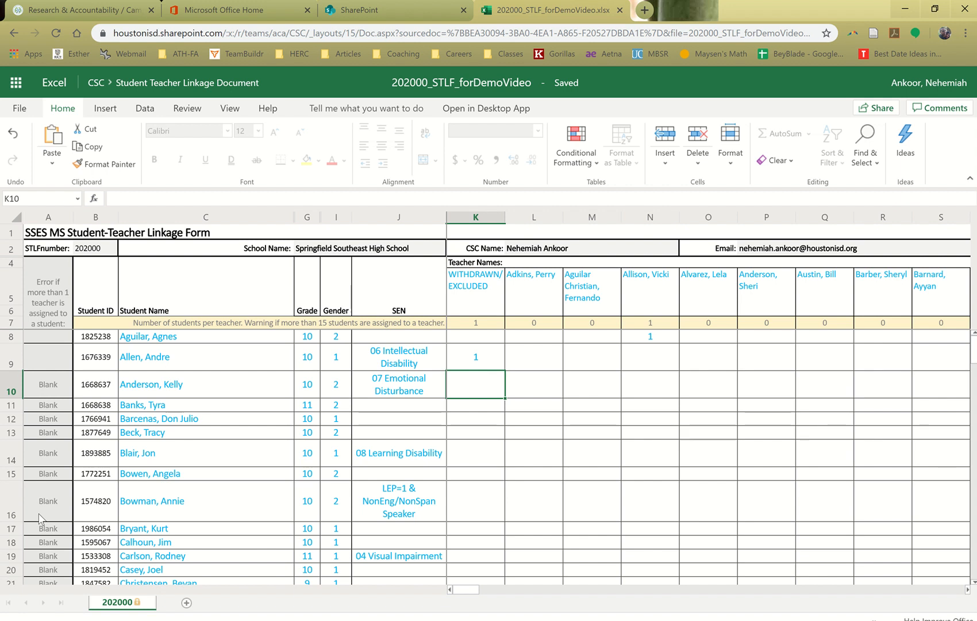
left_click(46, 364)
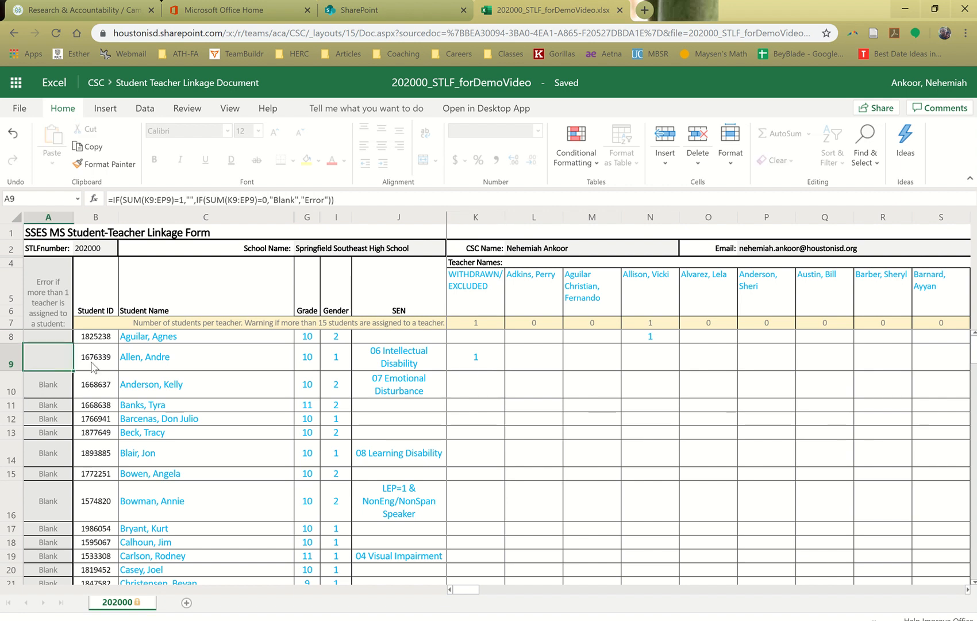
left_click(476, 368)
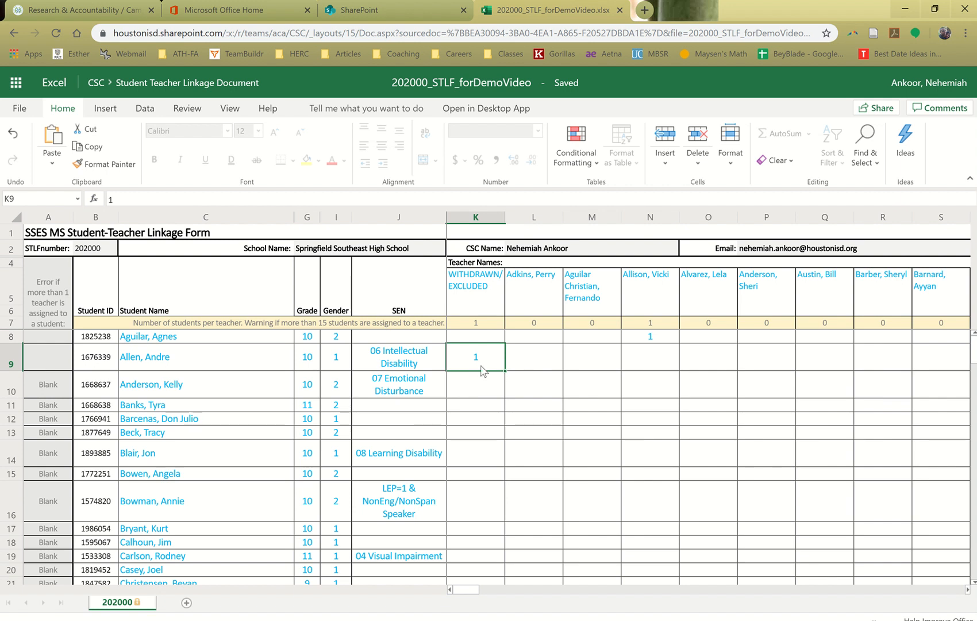
Link the student in row 10 to the teacher in column P by entering 1 in P10
left_click(486, 380)
left_click(241, 387)
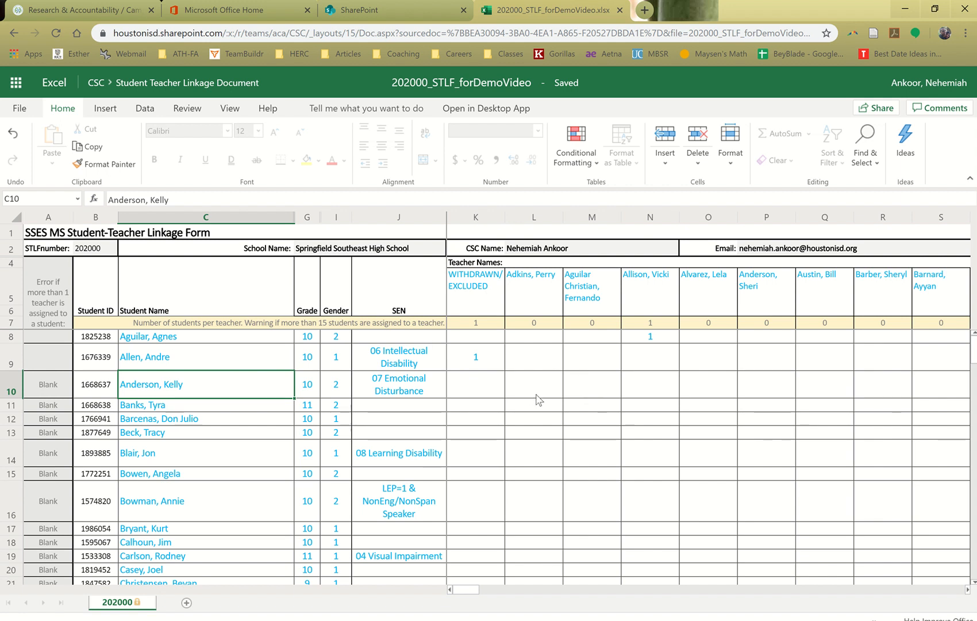
left_click(766, 391)
type("1")
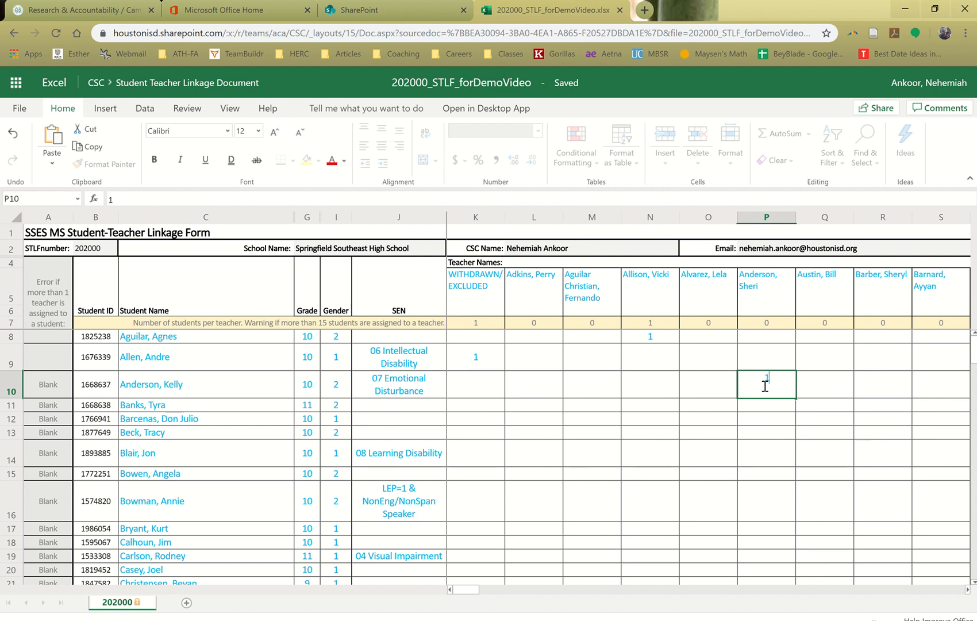
key("Return")
left_click(768, 385)
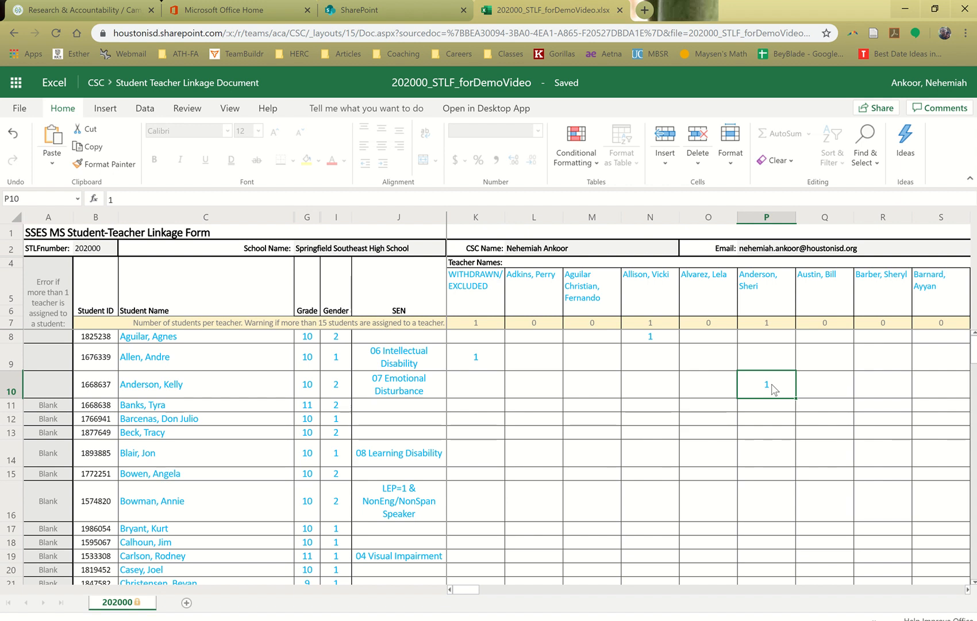
Mark the grade 11 student in row 11 as WITHDRAWN/EXCLUDED by entering 1 in K11
left_click(485, 412)
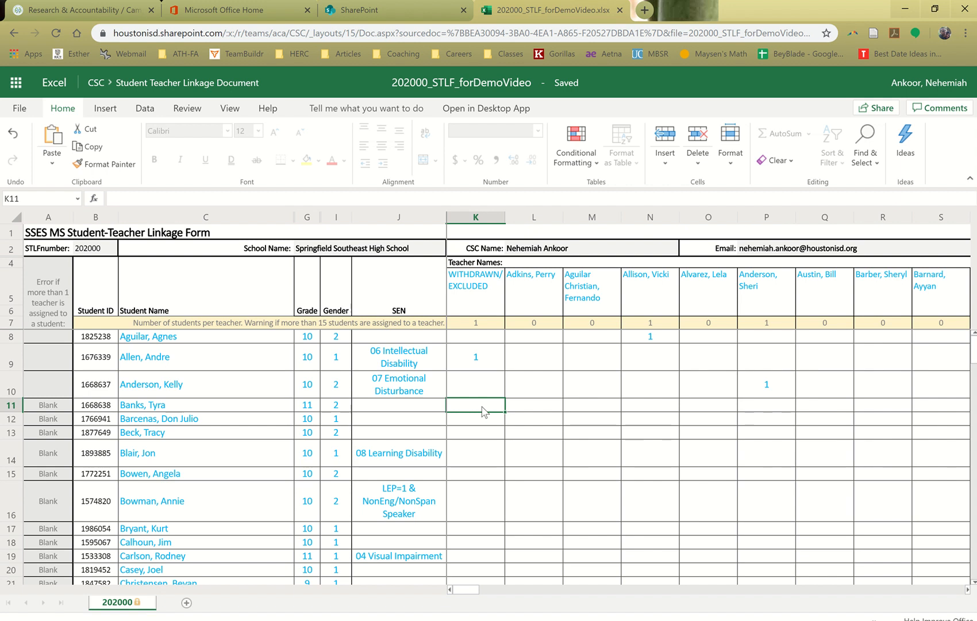
type("1")
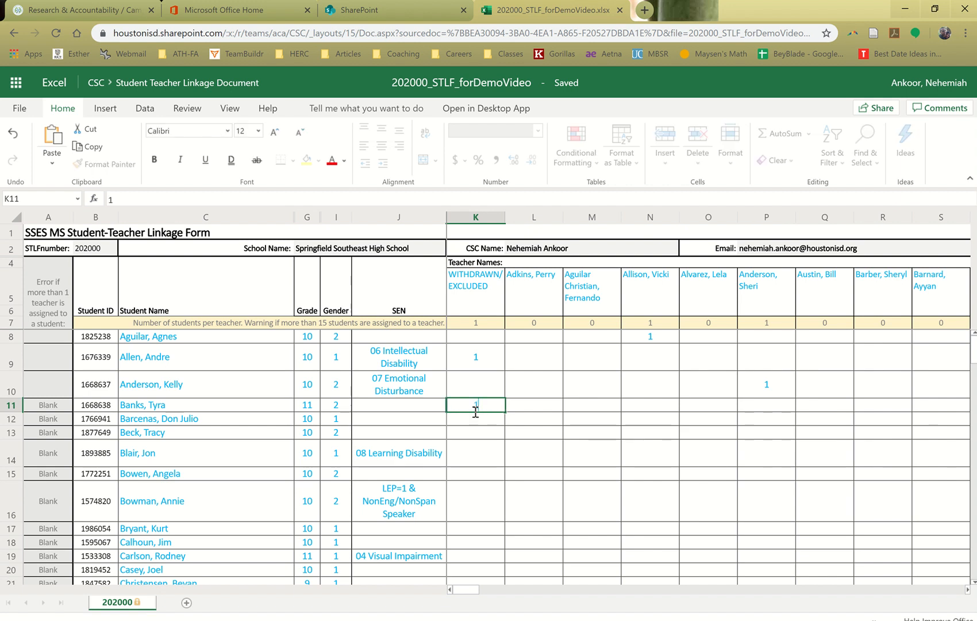
key("Return")
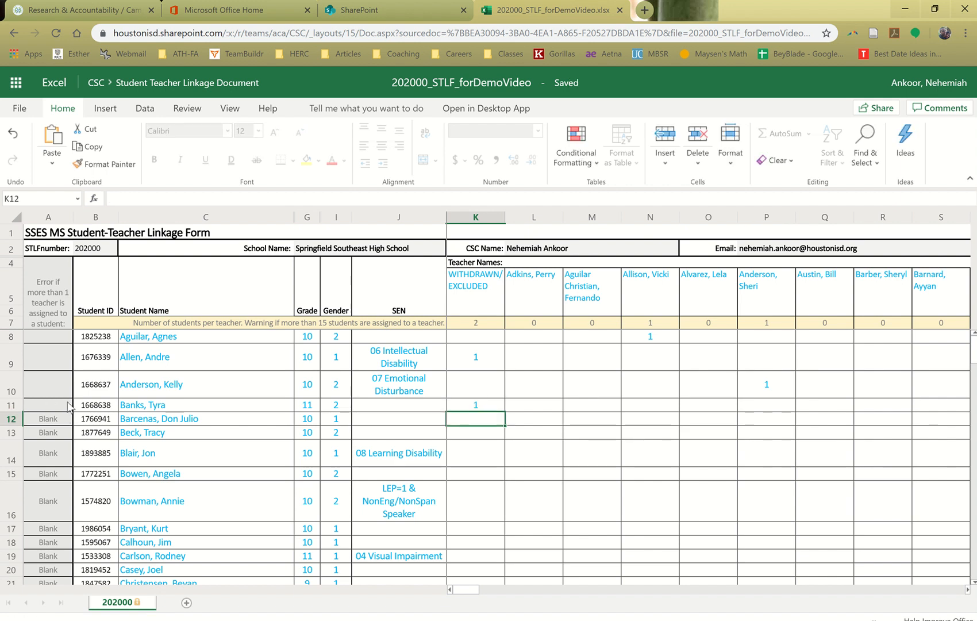
left_click(492, 408)
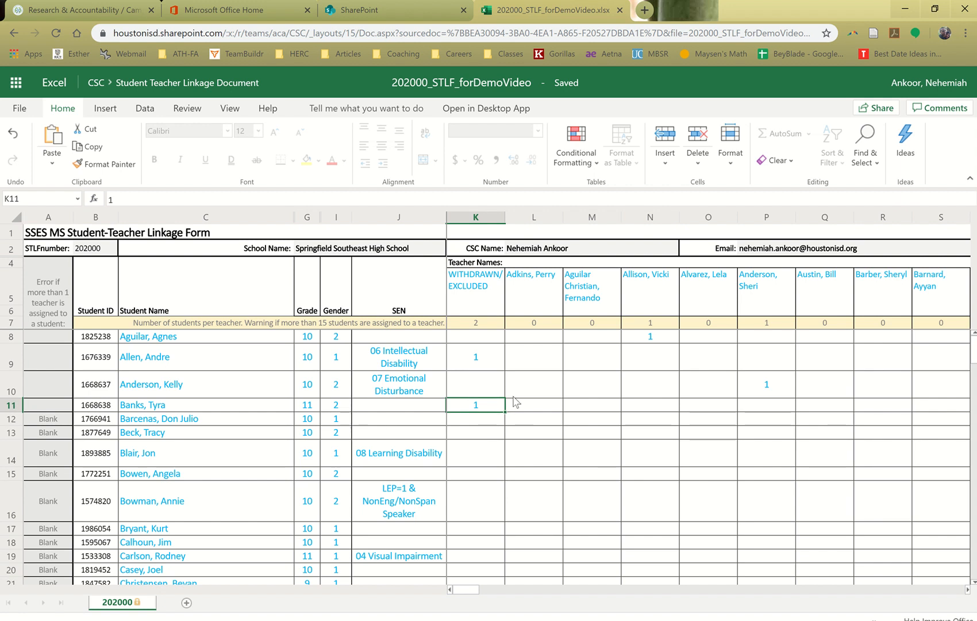
Assign the students in rows 12 through 15 to the teacher in column L by entering 1 in each of L12 to L15
key("Down")
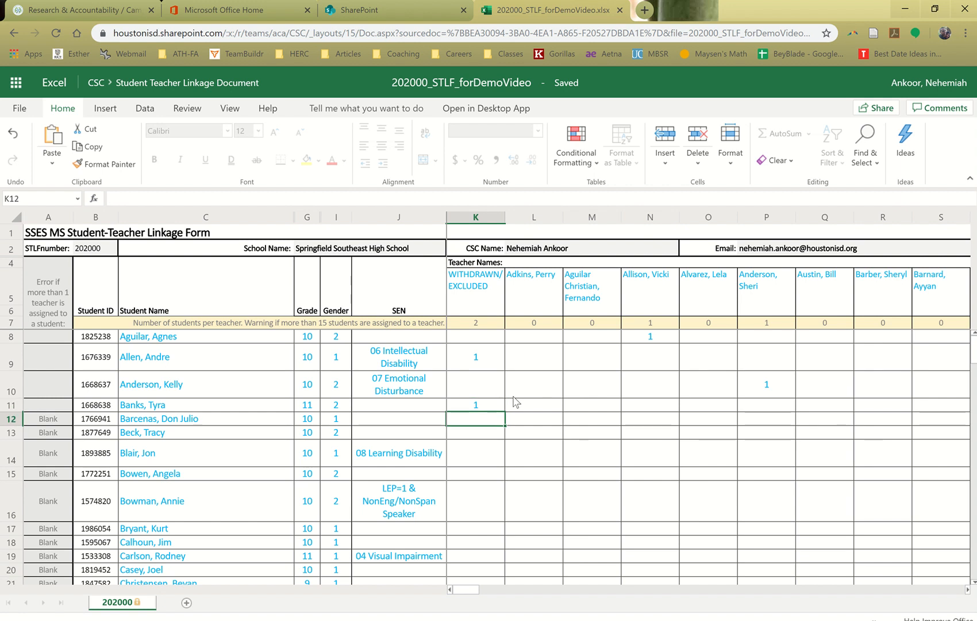
key("Right")
type("1")
key("Return")
type("1")
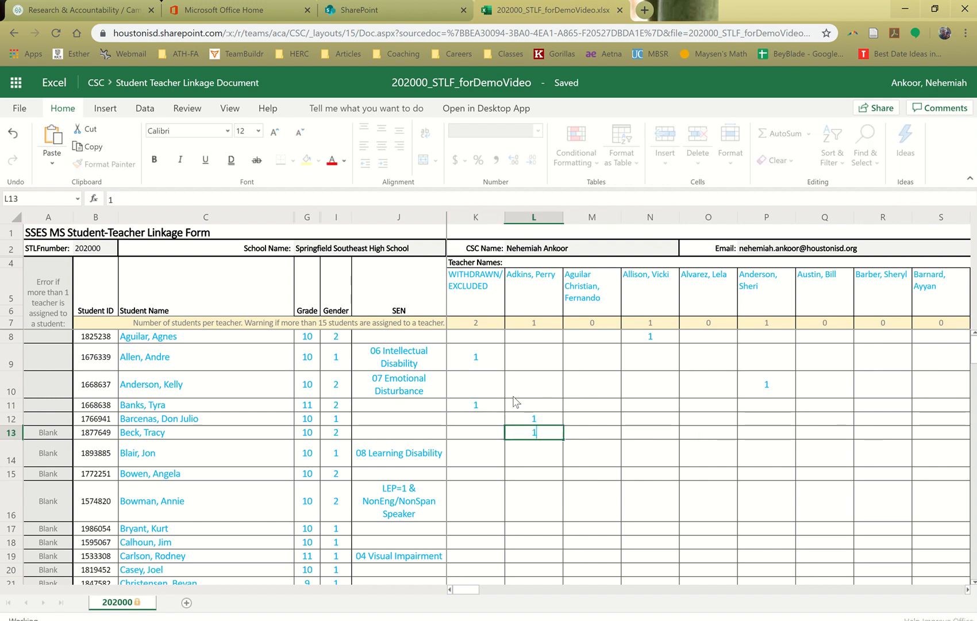
key("Return")
type("1")
key("Return")
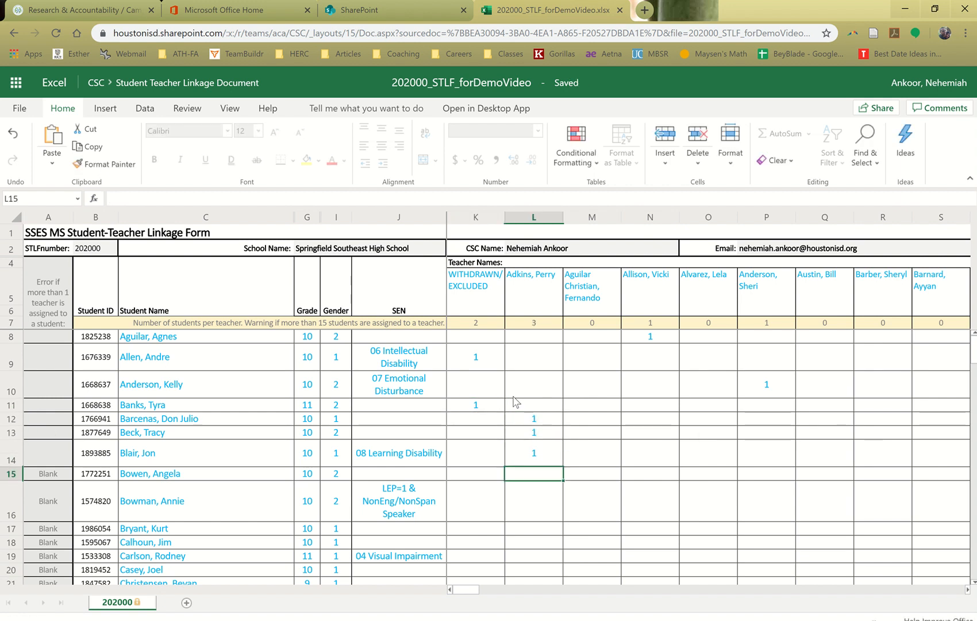
type("1")
key("Return")
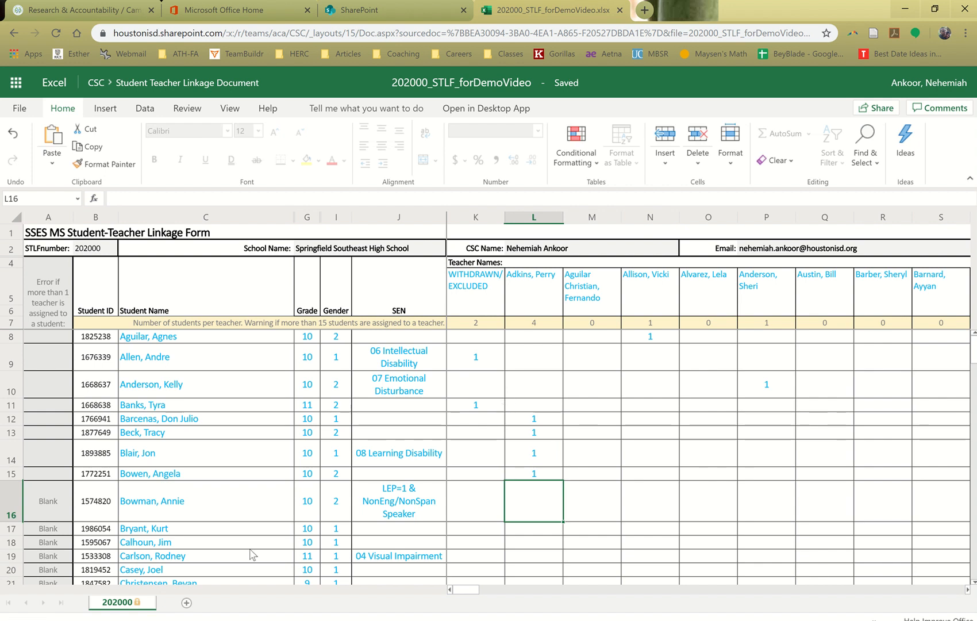
Mark the LEP=1 & NonEng/NonSpan Speaker student in row 16 as WITHDRAWN/EXCLUDED by entering 1 in K16
left_click(254, 499)
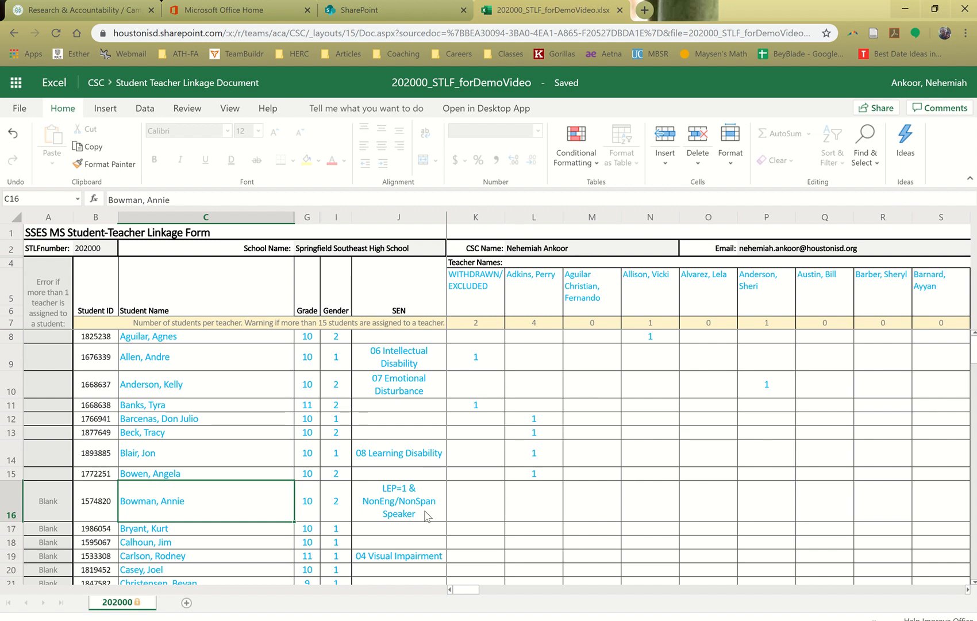
left_click(476, 508)
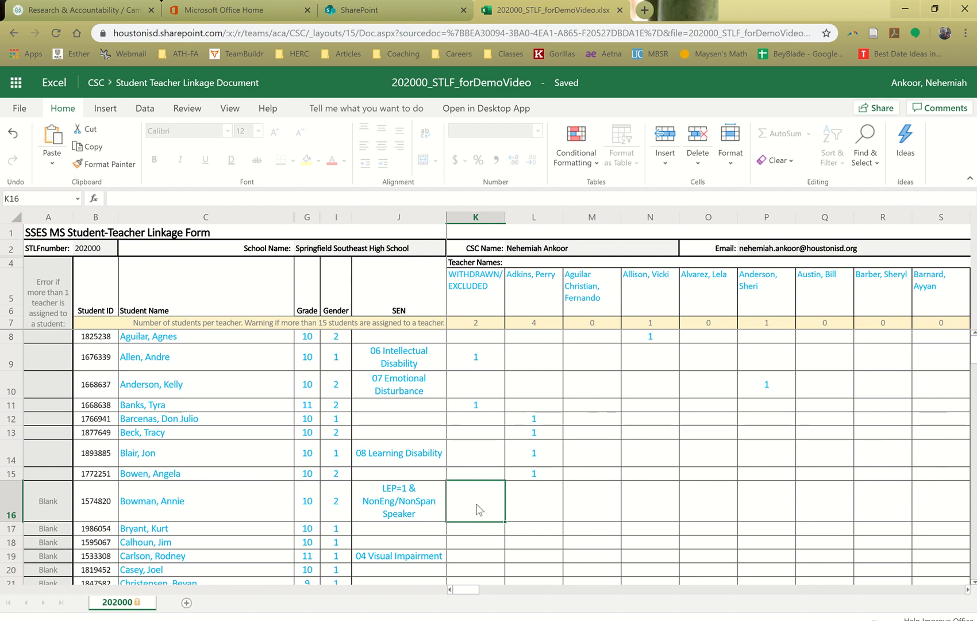
type("1")
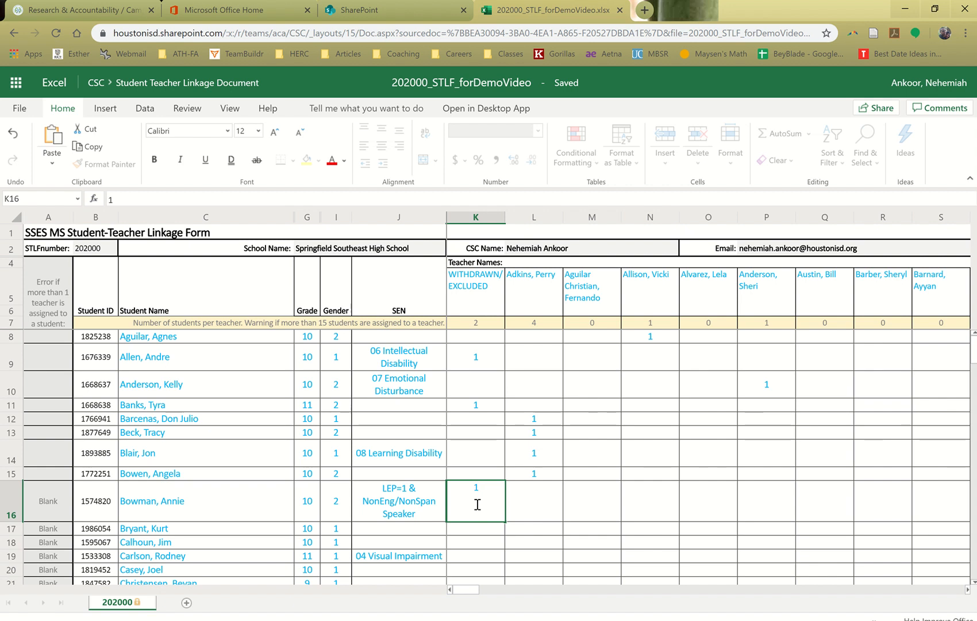
key("Return")
left_click(479, 507)
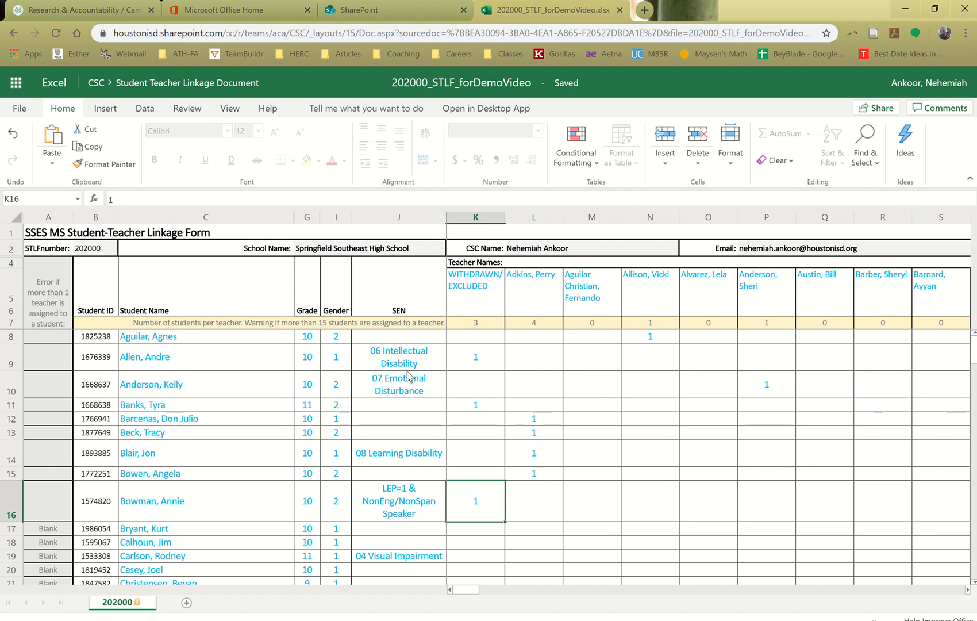
Link the student in row 17 to the teacher in column M by entering 1 in M17
left_click(544, 527)
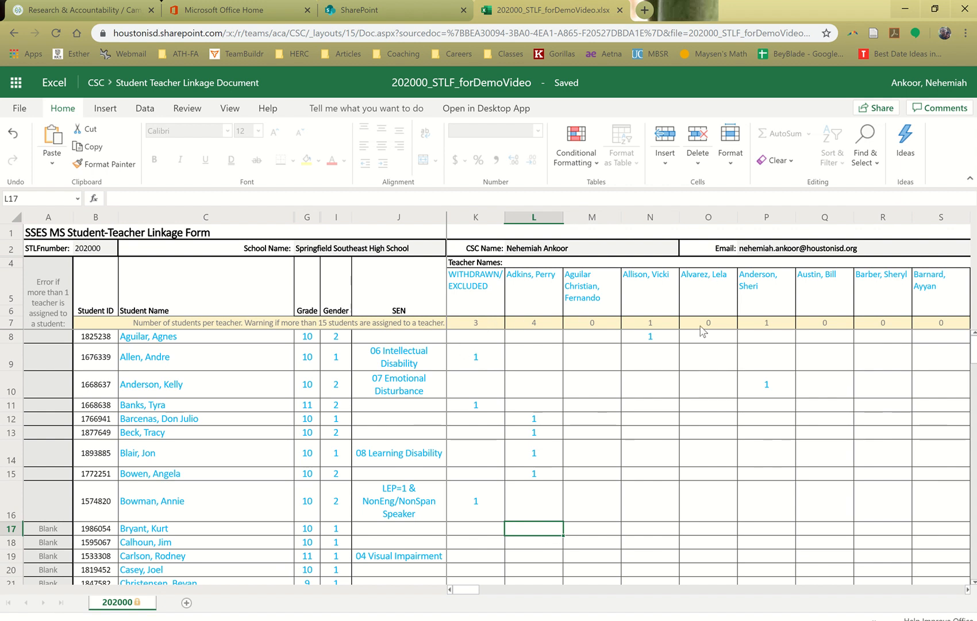
left_click(594, 534)
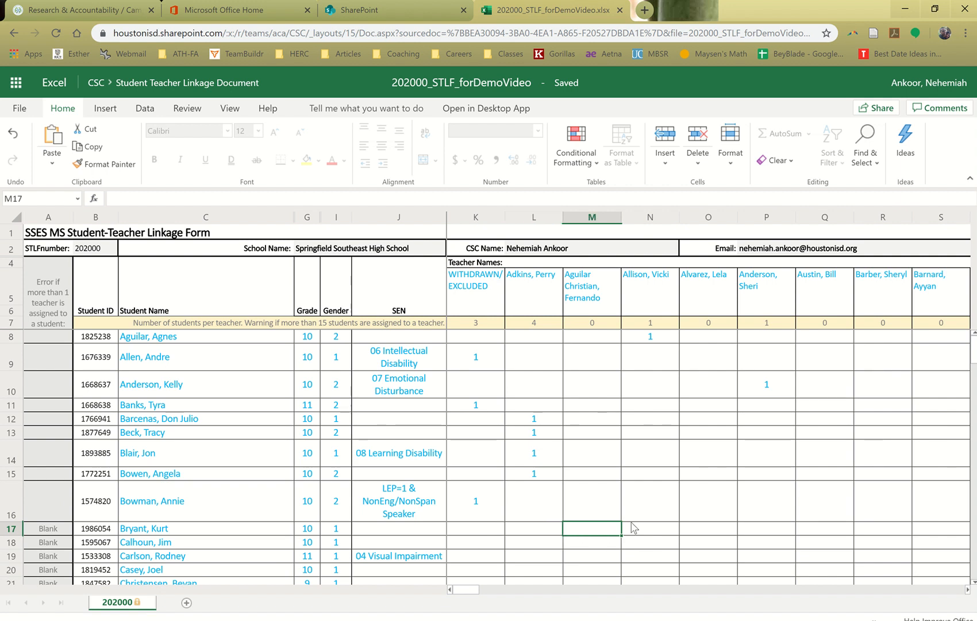
type("1")
key("Return")
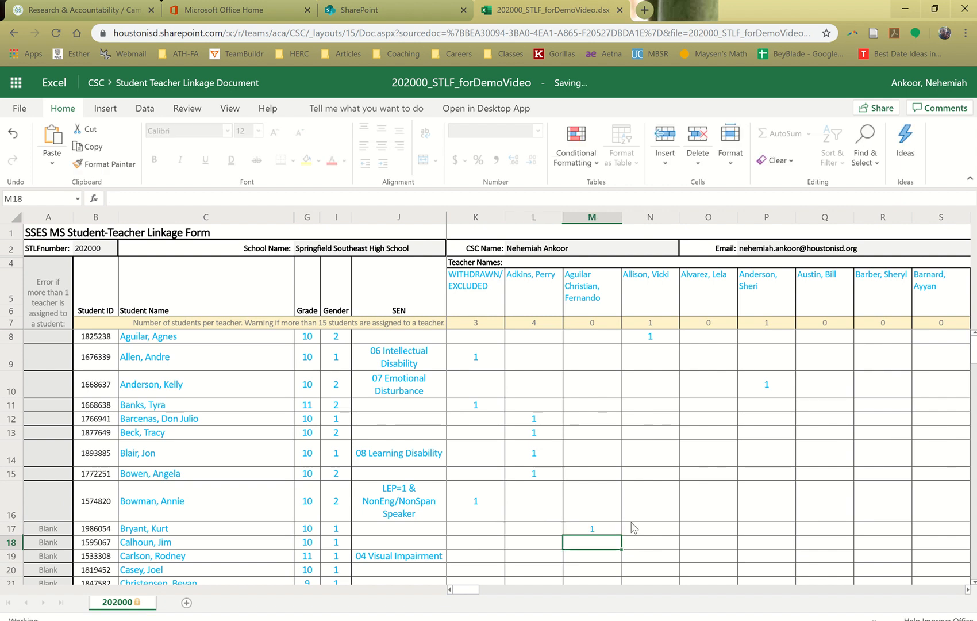
Assign the students in rows 18 through 31 to the teacher in column M by entering 1 in each of M18 to M31
type("1")
key("Return")
type("1")
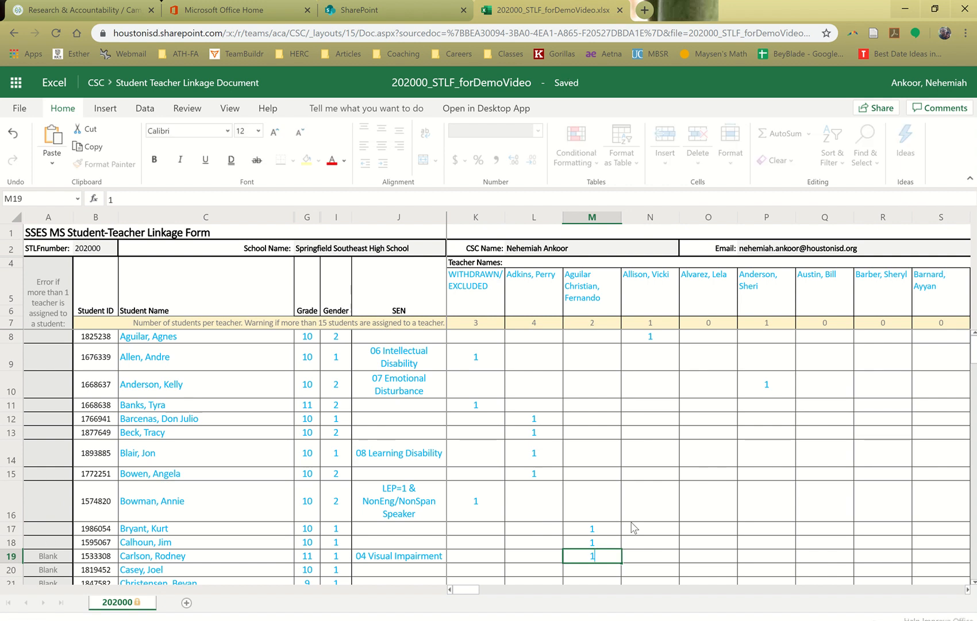
key("Return")
type("1")
key("Return")
type("1")
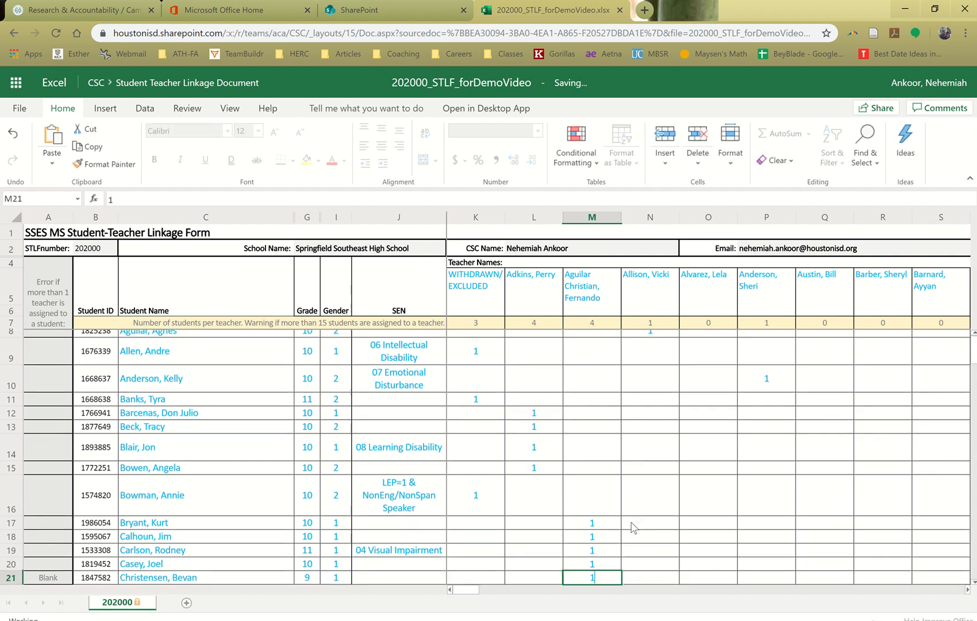
key("Return")
key("Return")
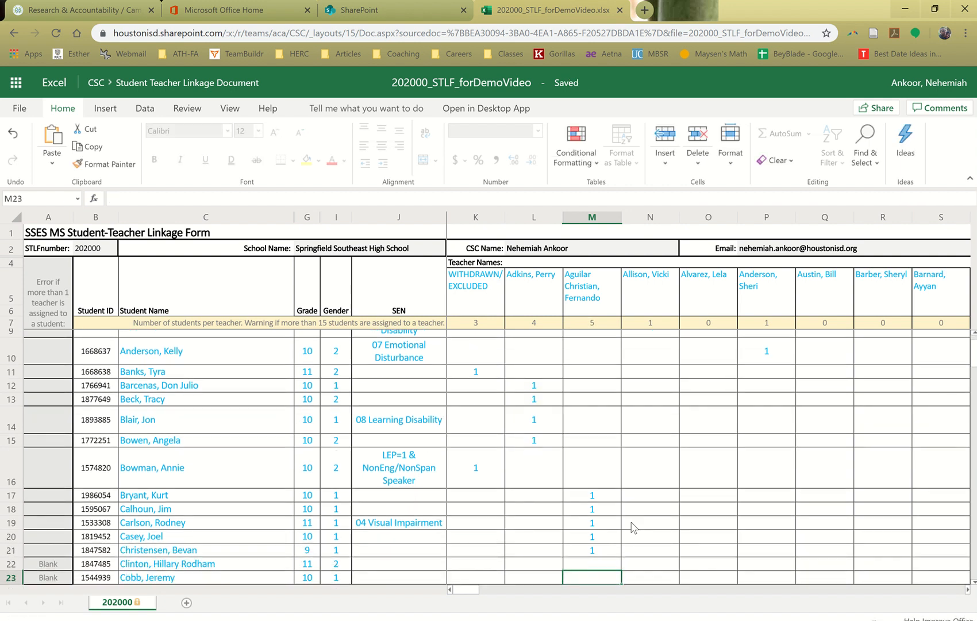
type("1")
key("Return")
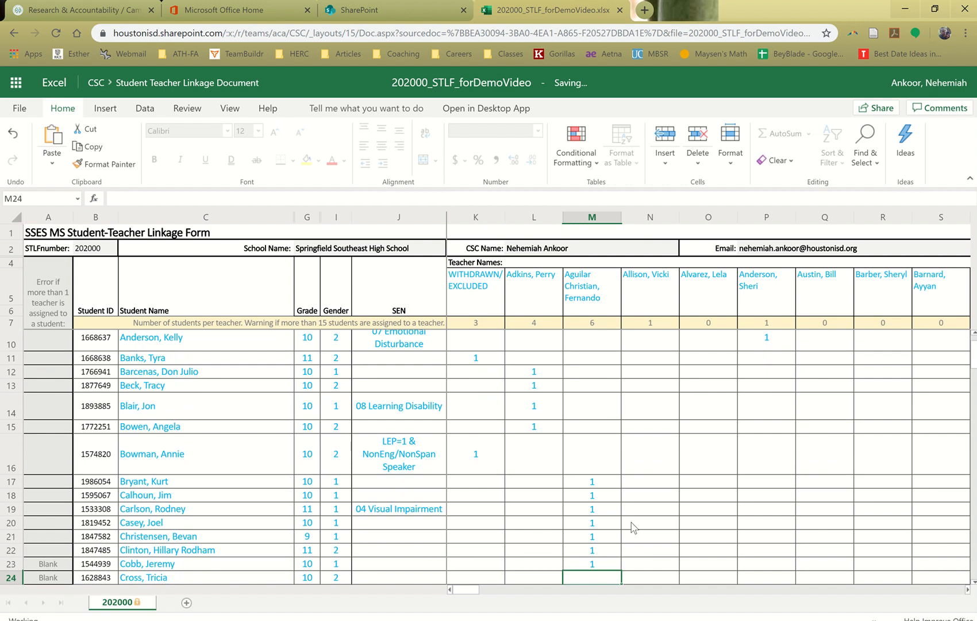
type("1")
key("Return")
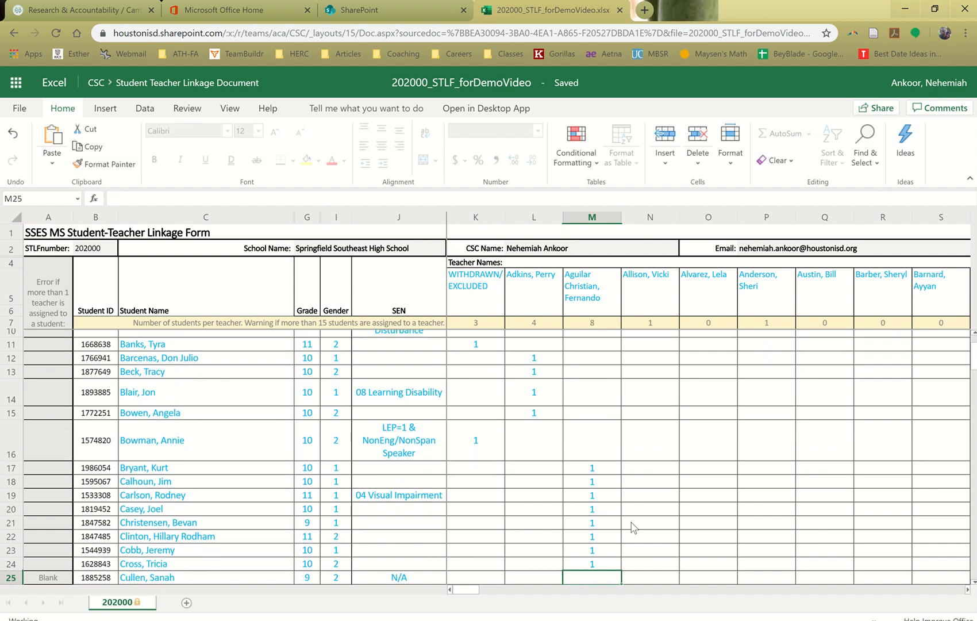
type("1")
key("Return")
type("1")
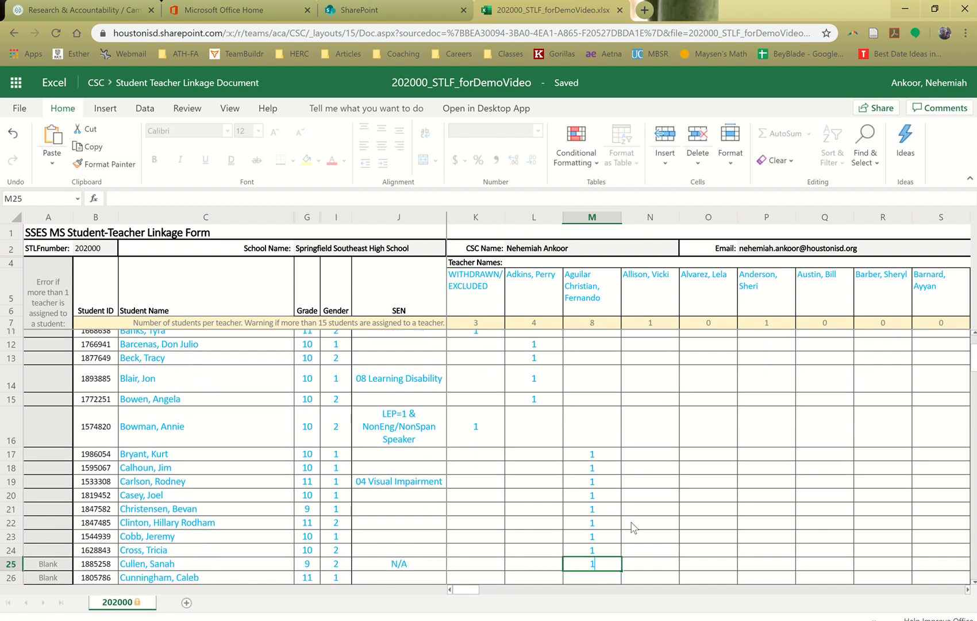
key("Return")
type("1")
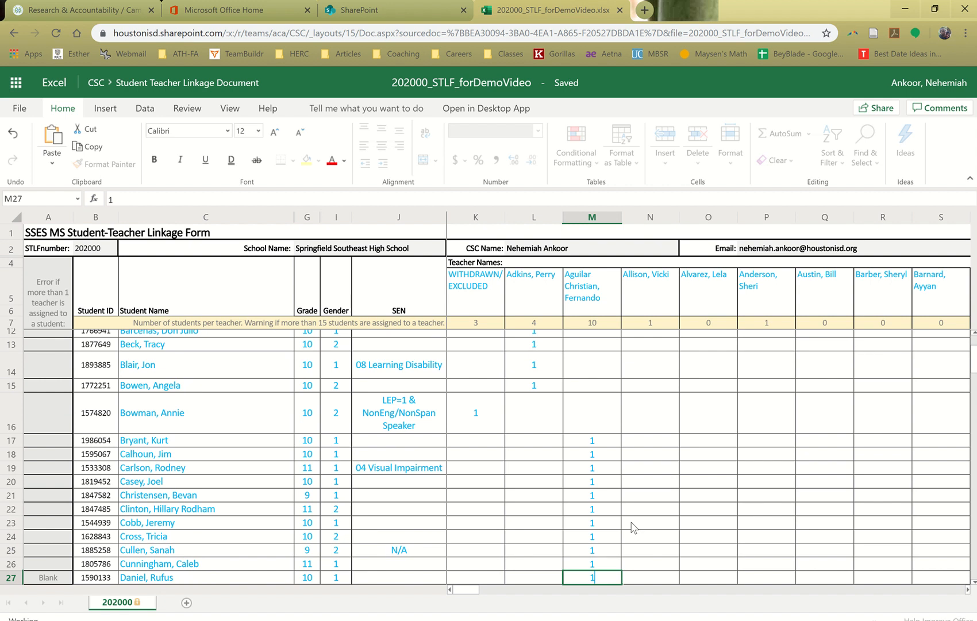
key("Return")
type("1")
key("Return")
type("1")
key("Return")
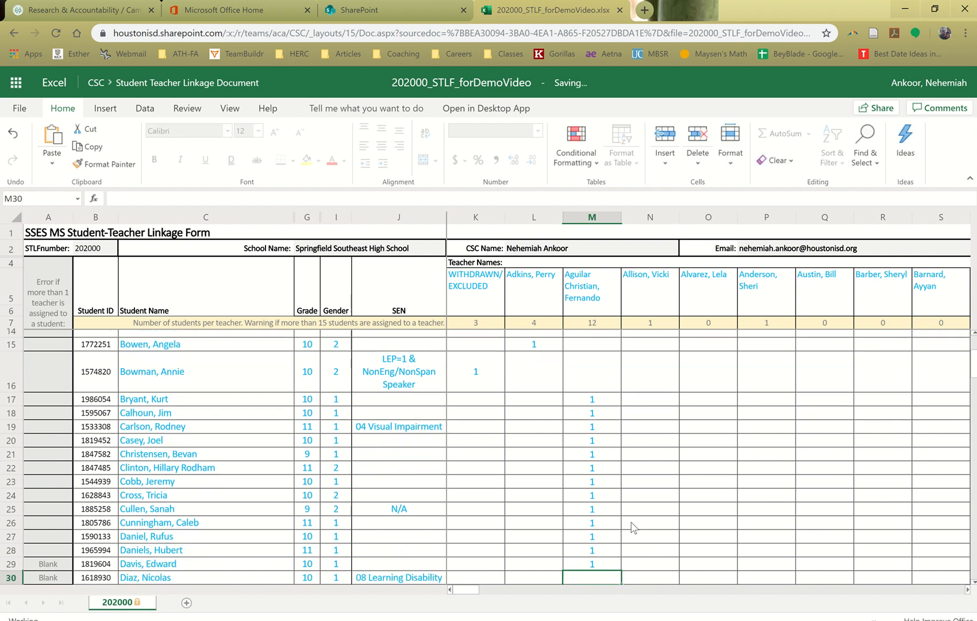
type("1")
key("Return")
type("1")
Try assigning the student in row 32 to the teacher in column M by entering 1 in M32, and clear the entry
key("Return")
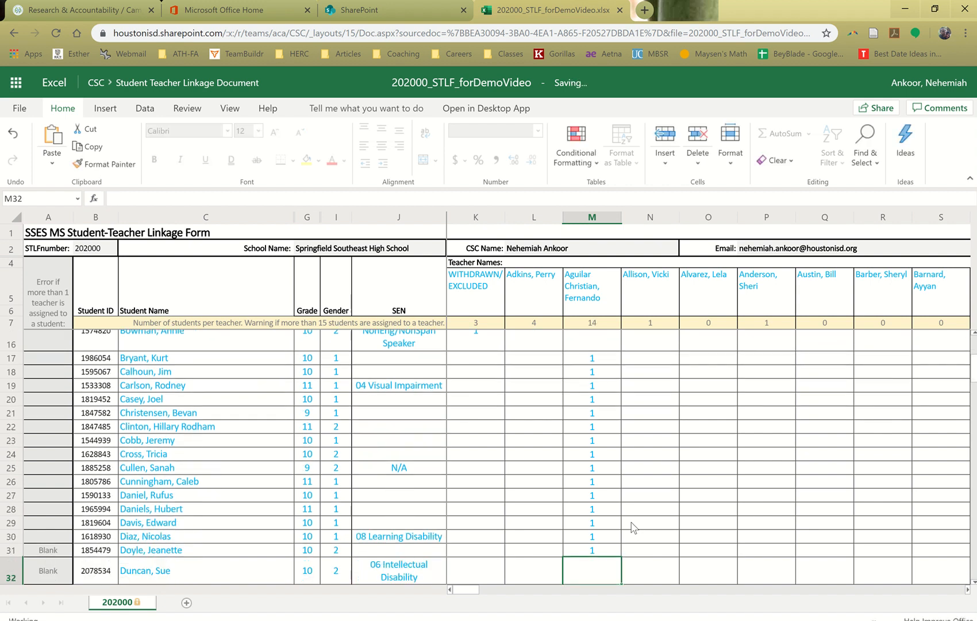
type("1")
key("Return")
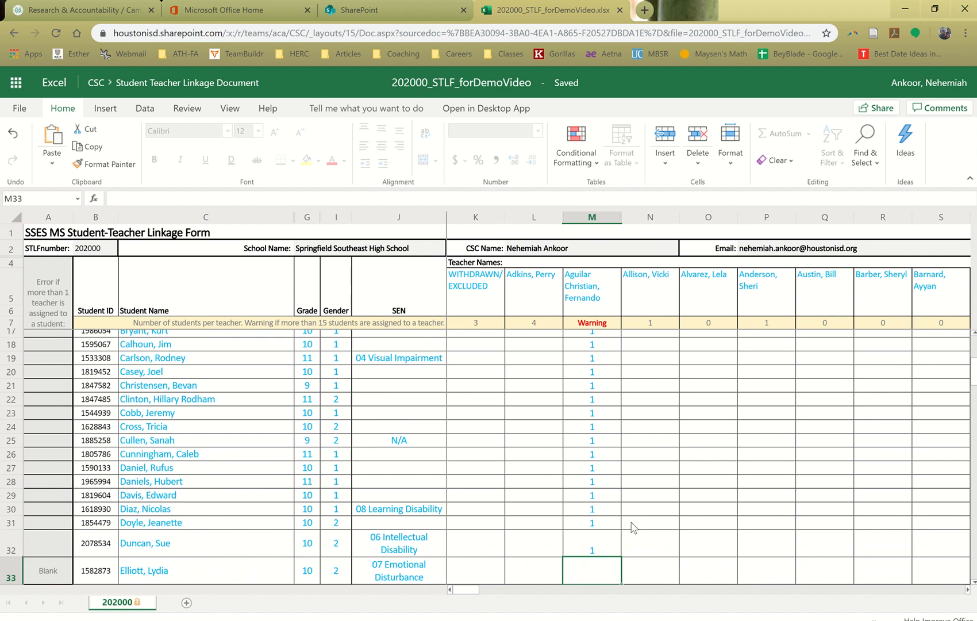
key("Up")
key("Delete")
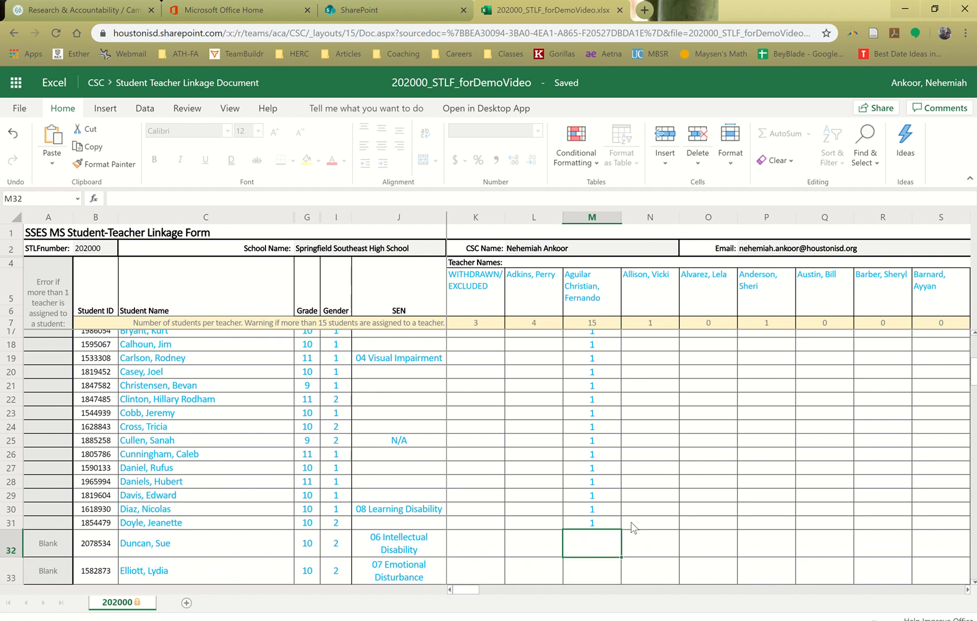
key("Up")
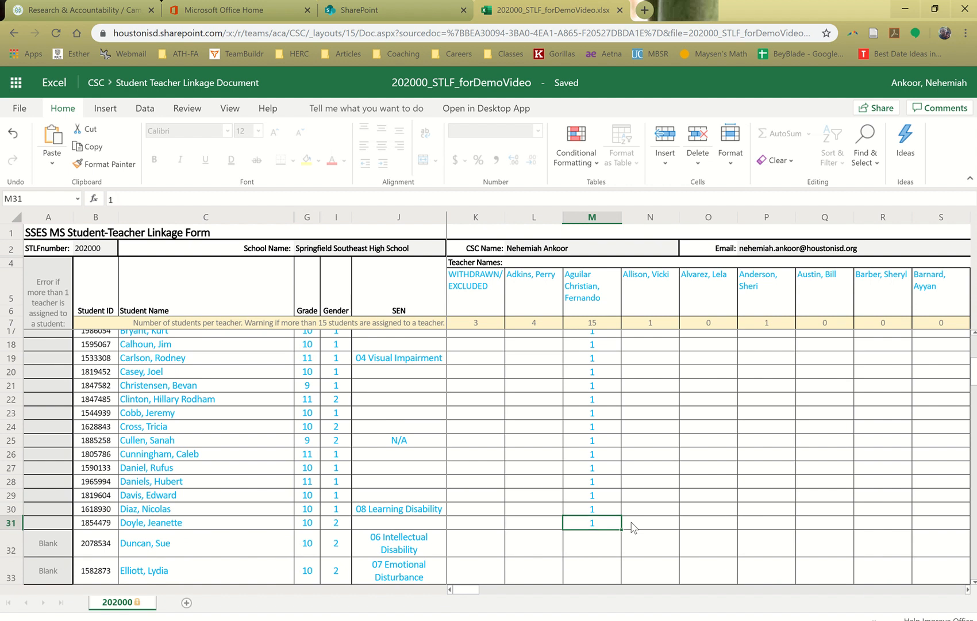
key("Down")
type("1")
key("Return")
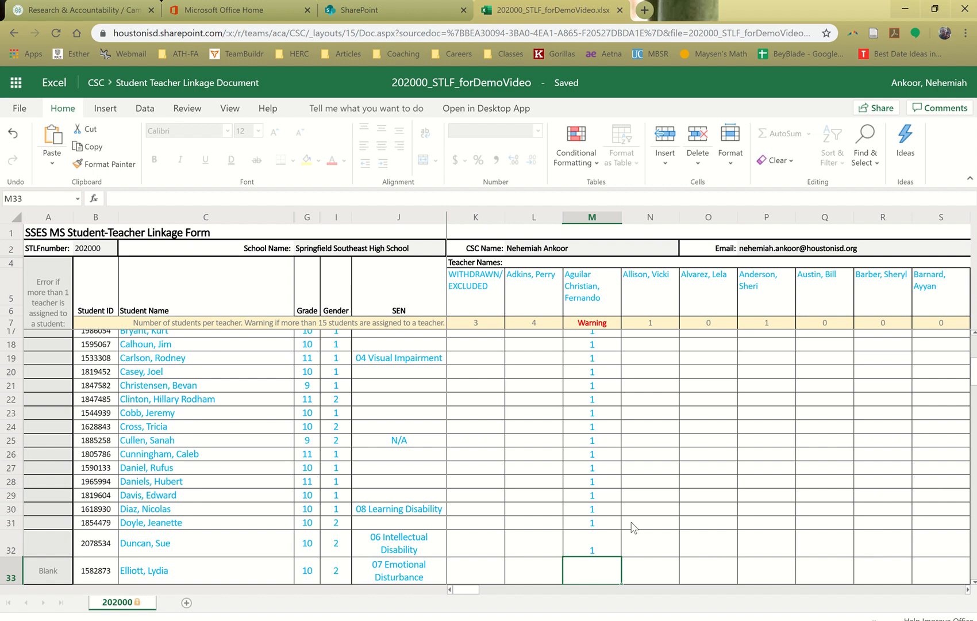
key("Up")
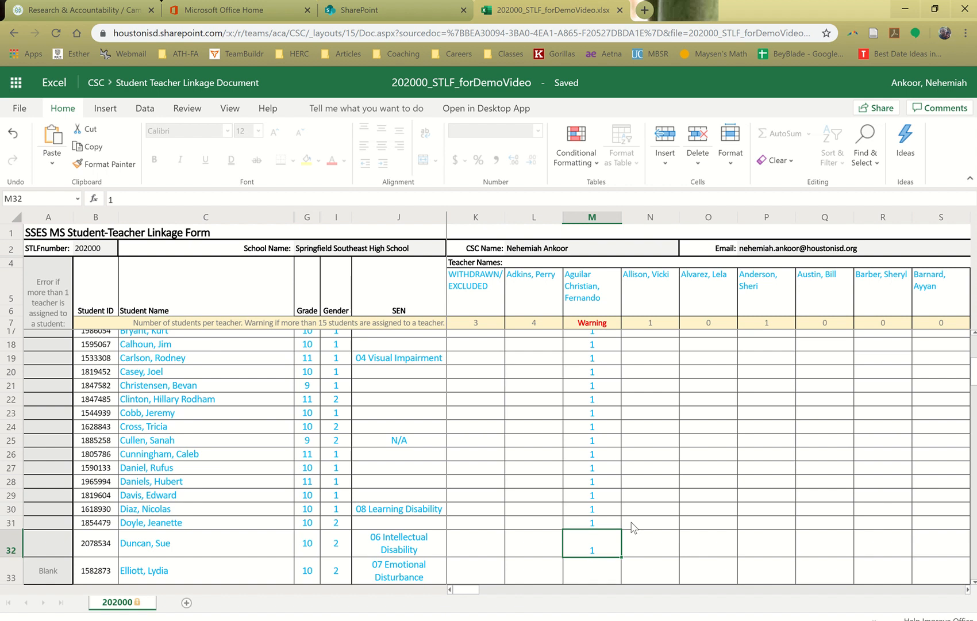
key("Delete")
Link the 06 Intellectual Disability student in row 32 to the teacher in column Q by entering 1 in Q32
key("Right")
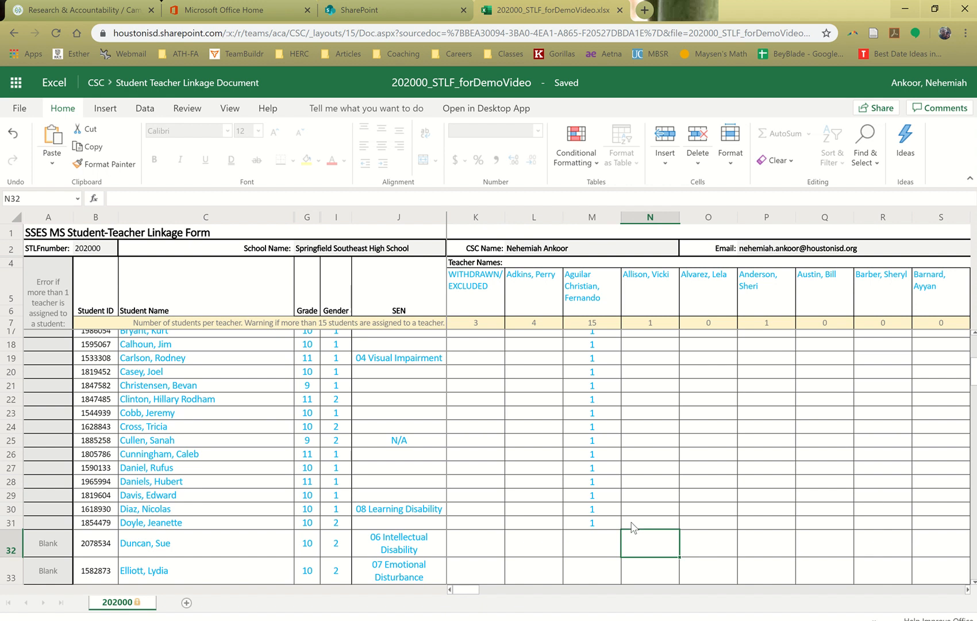
key("Right")
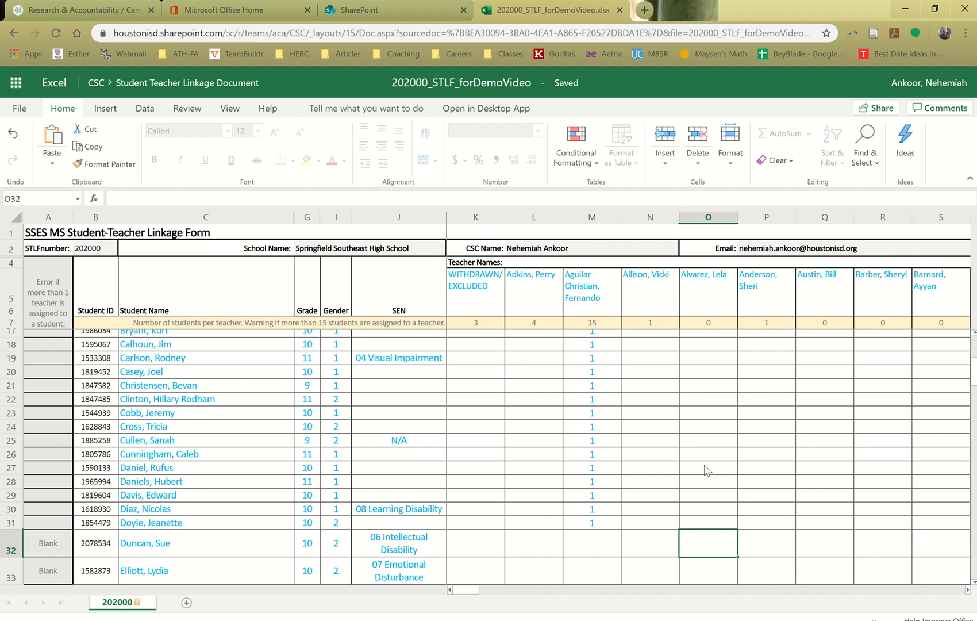
key("Right")
key("Right")
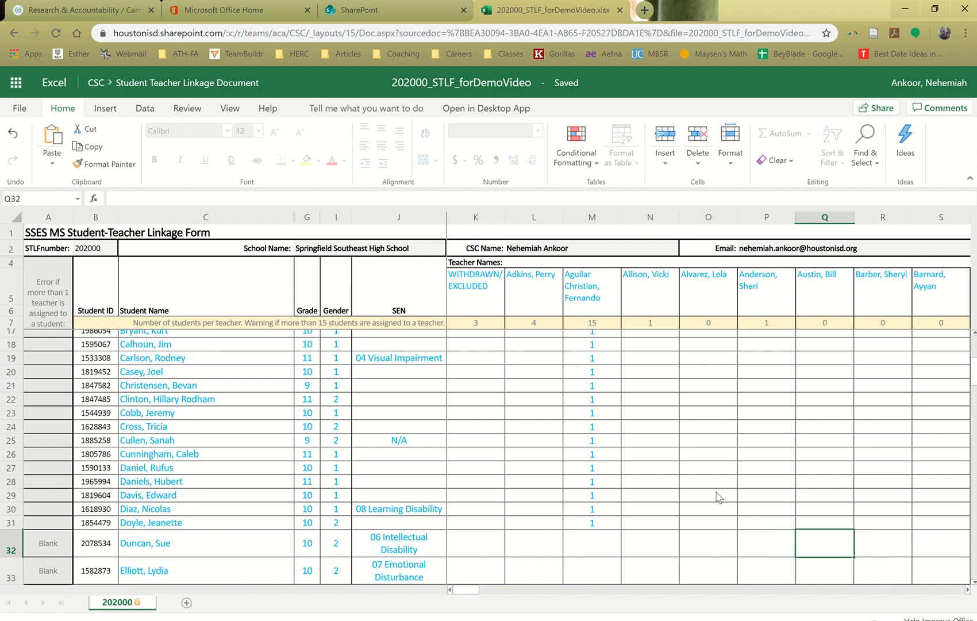
type("1")
key("Return")
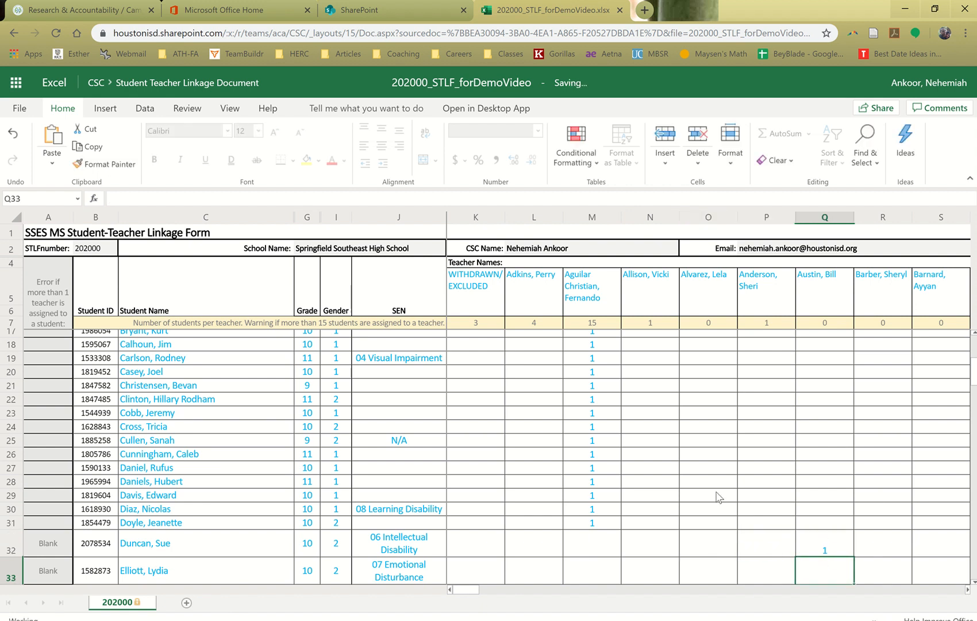
key("Up")
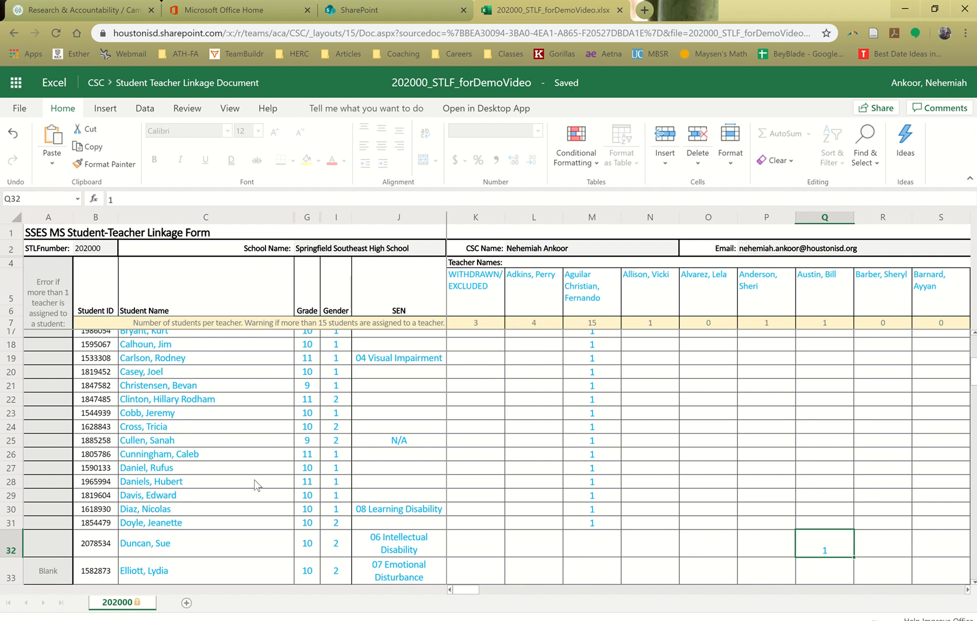
Collapse the ribbon to show more student rows, and restore it with the Home commands displayed
scroll(257, 486, "down", 3)
scroll(518, 416, "up", 6)
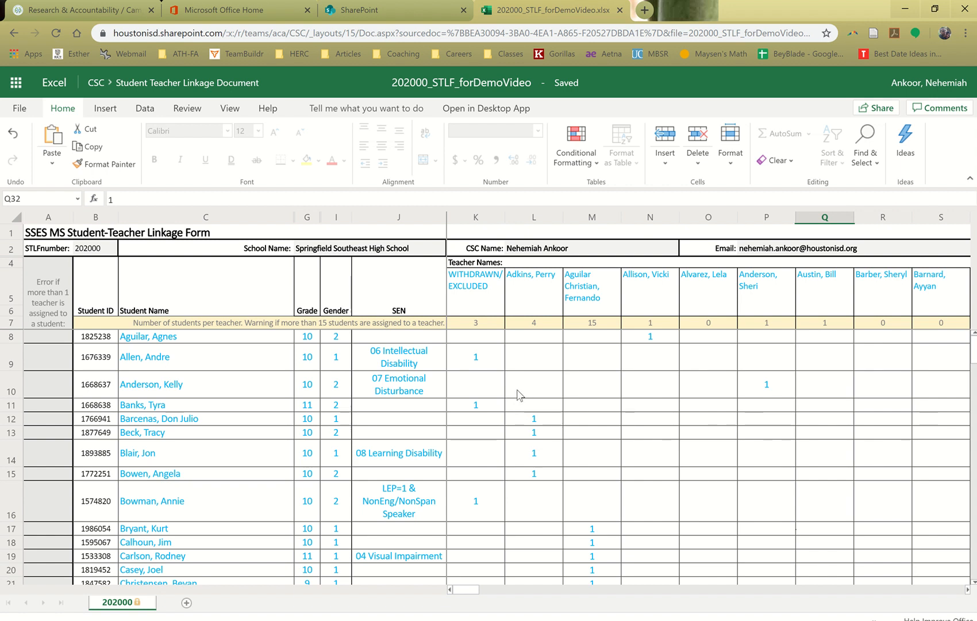
left_click(970, 183)
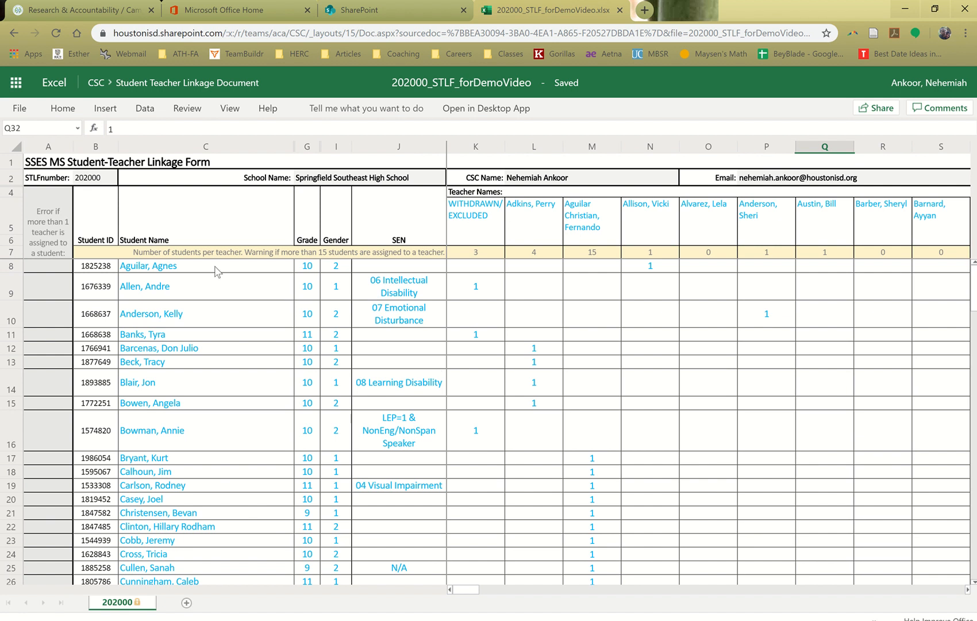
left_click(62, 107)
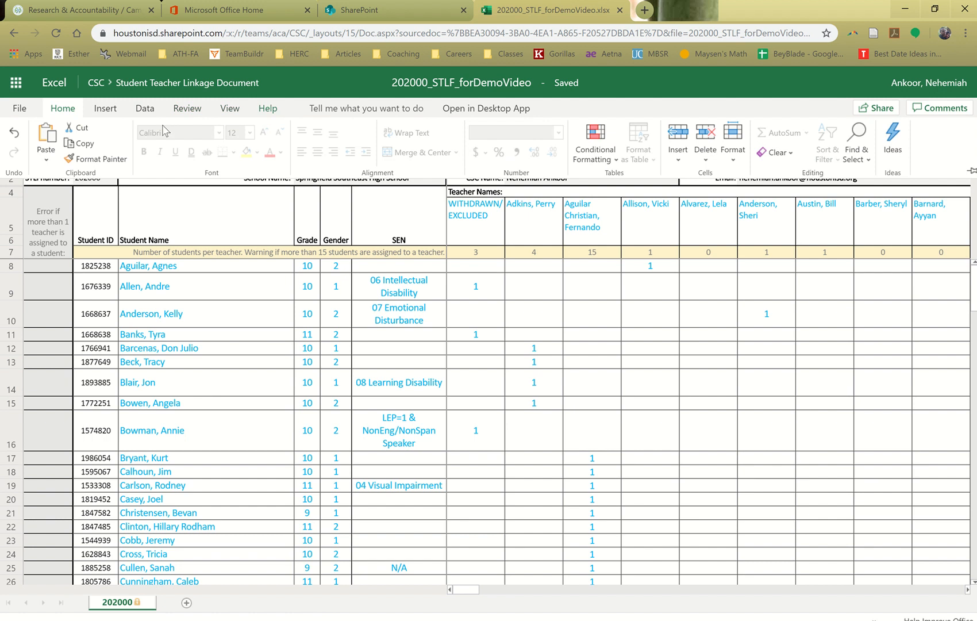
left_click(971, 171)
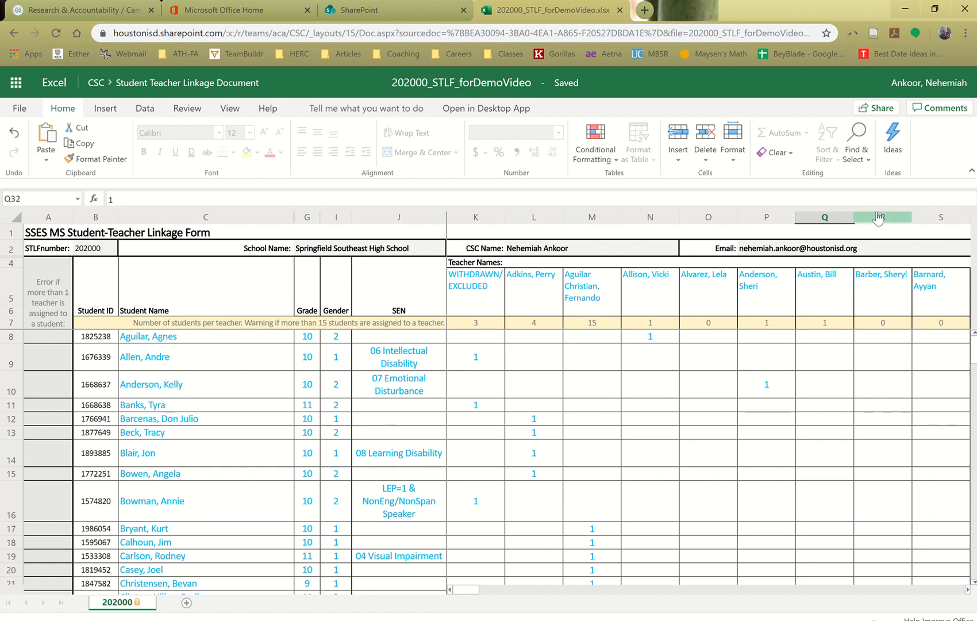
Examine the per-teacher count formula in K7 and how the header rows and student columns behave across the sheet
left_click(491, 325)
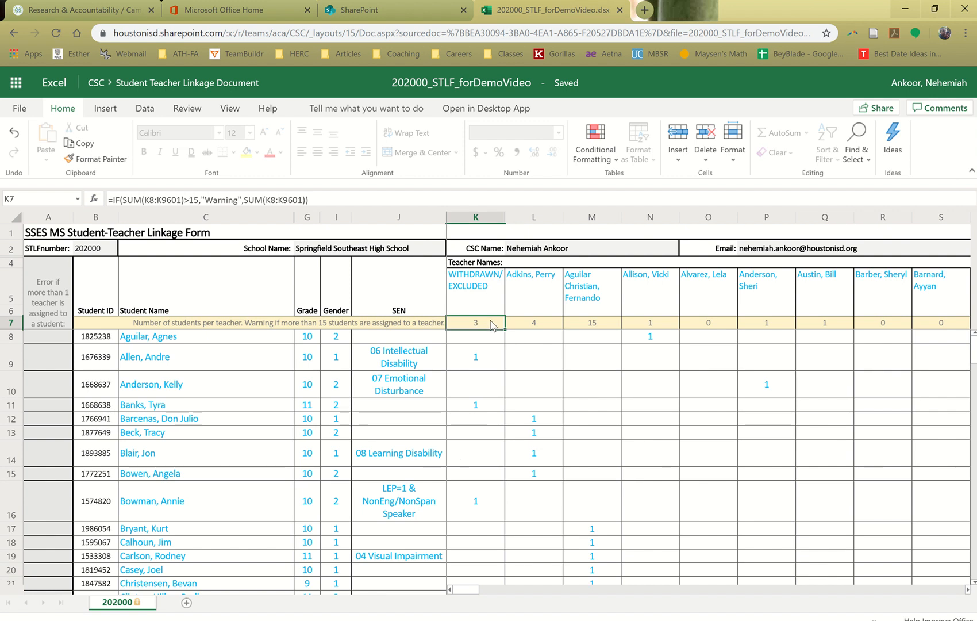
mouse_move(463, 590)
left_mouse_down()
mouse_move(533, 572)
mouse_move(455, 601)
left_mouse_up()
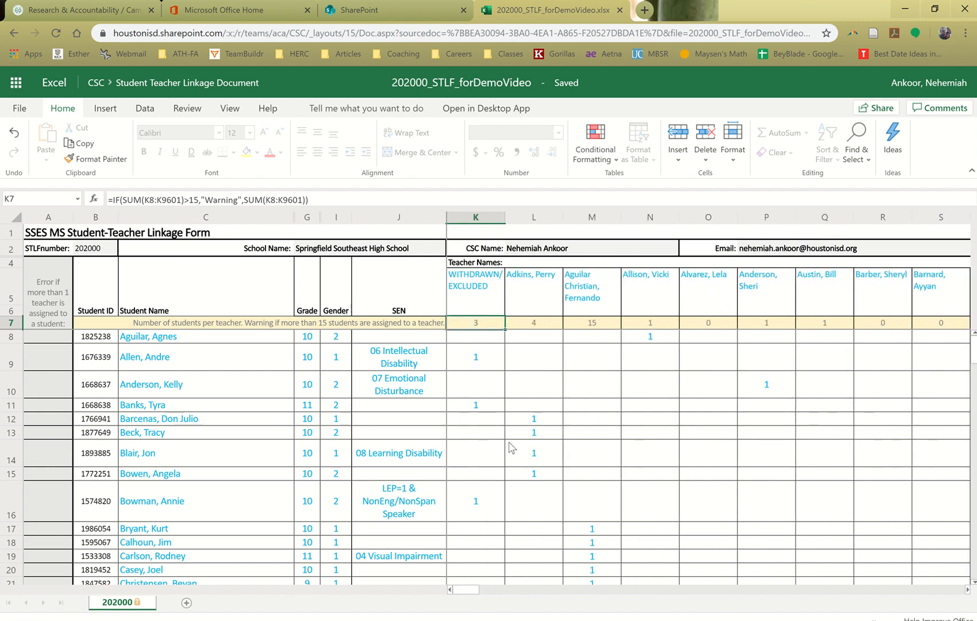
scroll(511, 447, "down", 9)
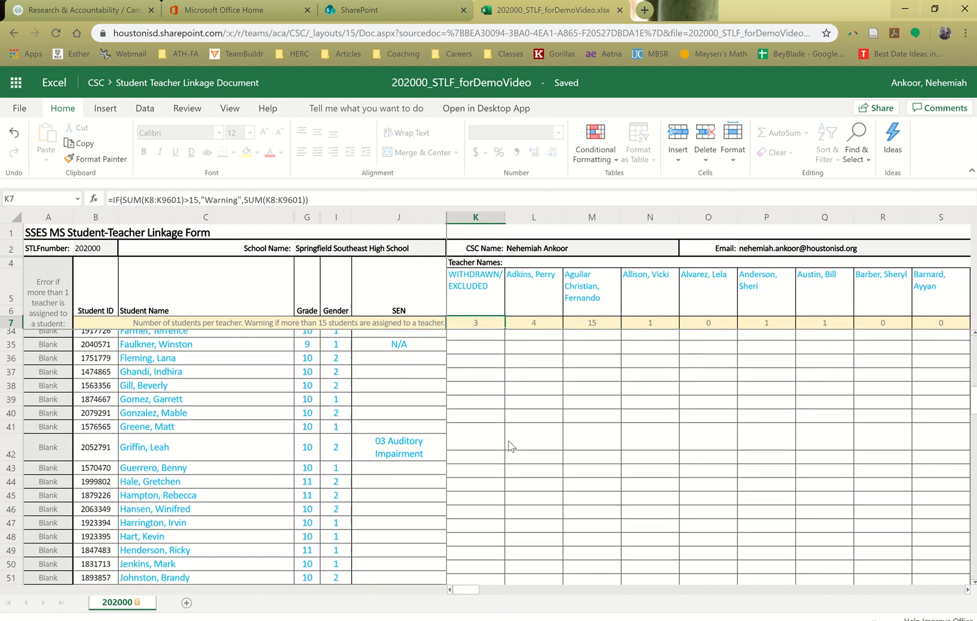
scroll(511, 448, "down", 5)
scroll(511, 447, "up", 11)
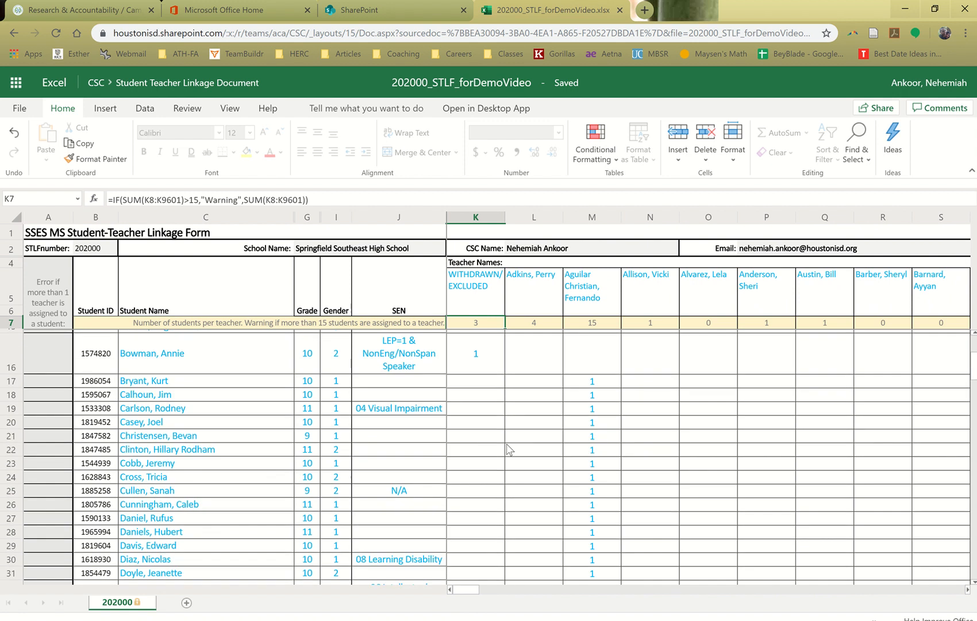
scroll(508, 449, "up", 3)
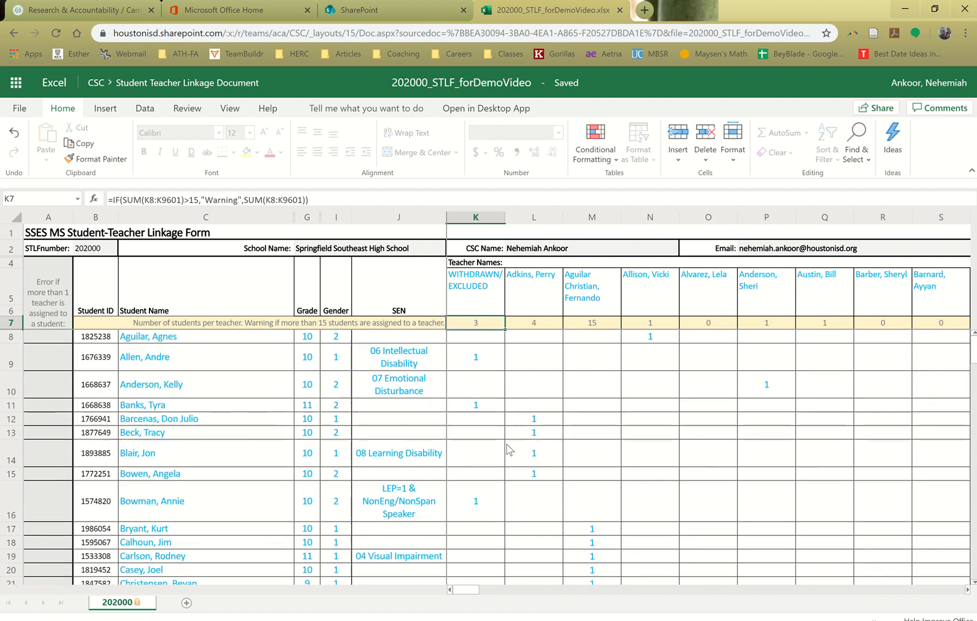
Check how the header rows and student columns stay frozen across the sheet, with the view options displayed
left_click(476, 338)
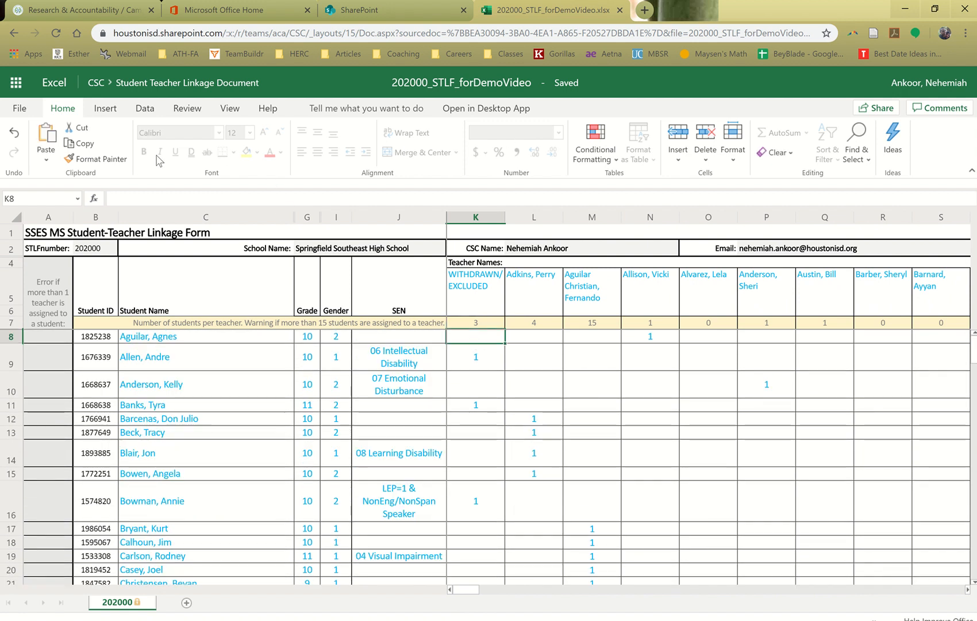
left_click(231, 108)
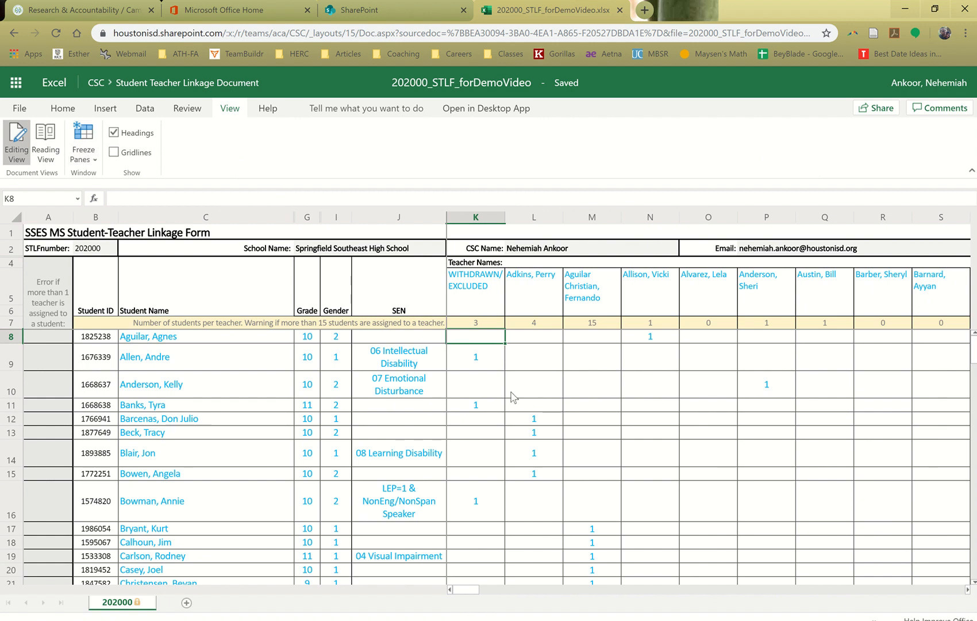
scroll(509, 394, "down", 8)
scroll(511, 394, "down", 6)
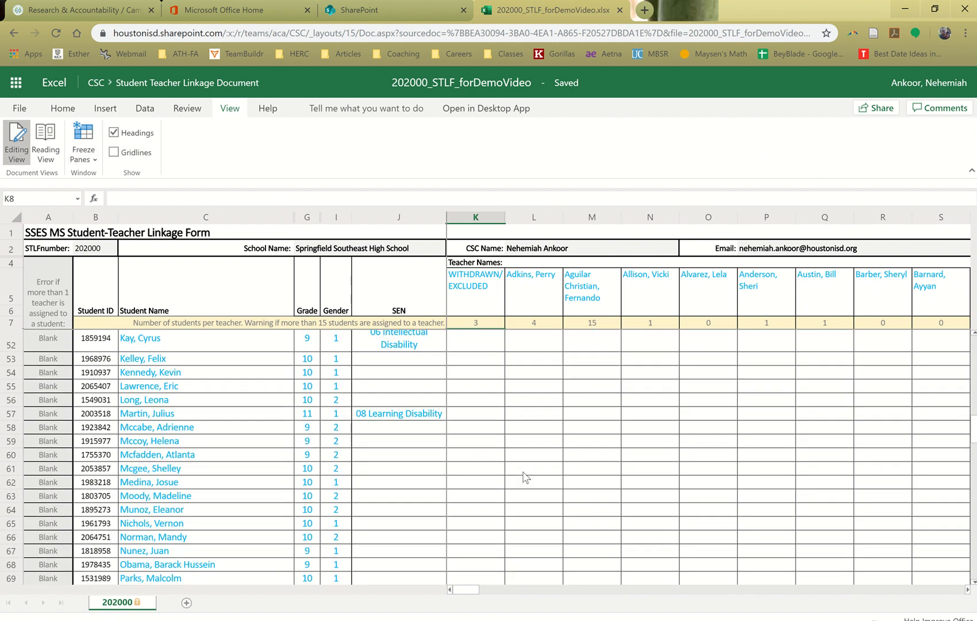
left_click(531, 592)
left_click_drag(535, 601, 457, 583)
scroll(485, 480, "up", 15)
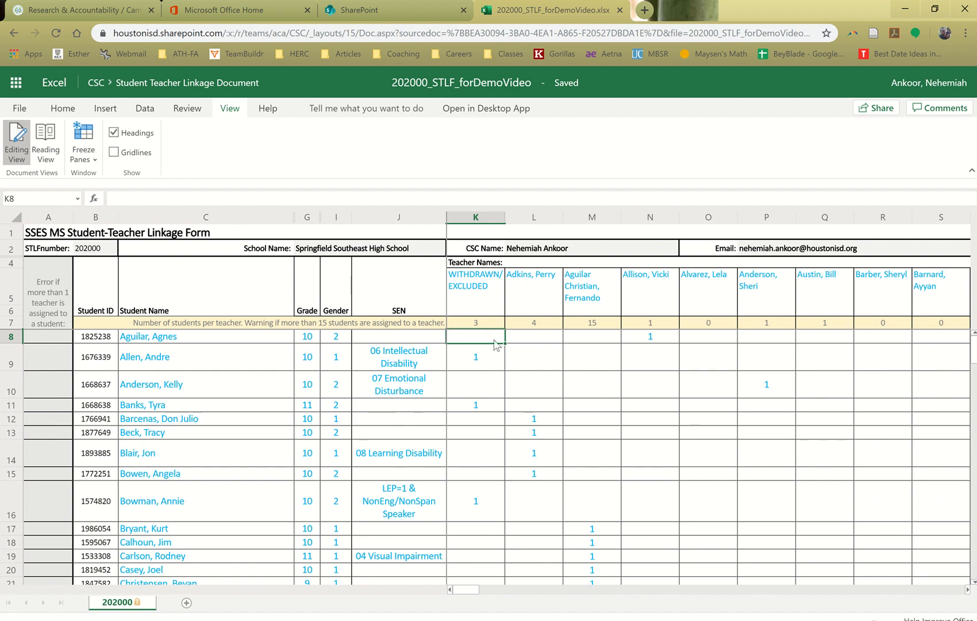
Select cell K8 and unfreeze the worksheet panes
left_click(480, 356)
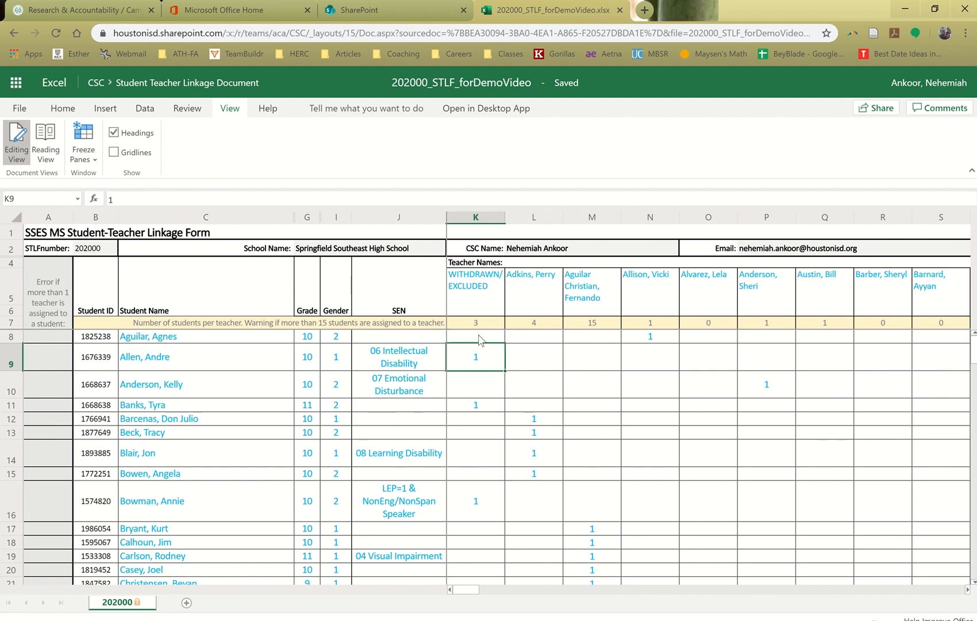
left_click(480, 338)
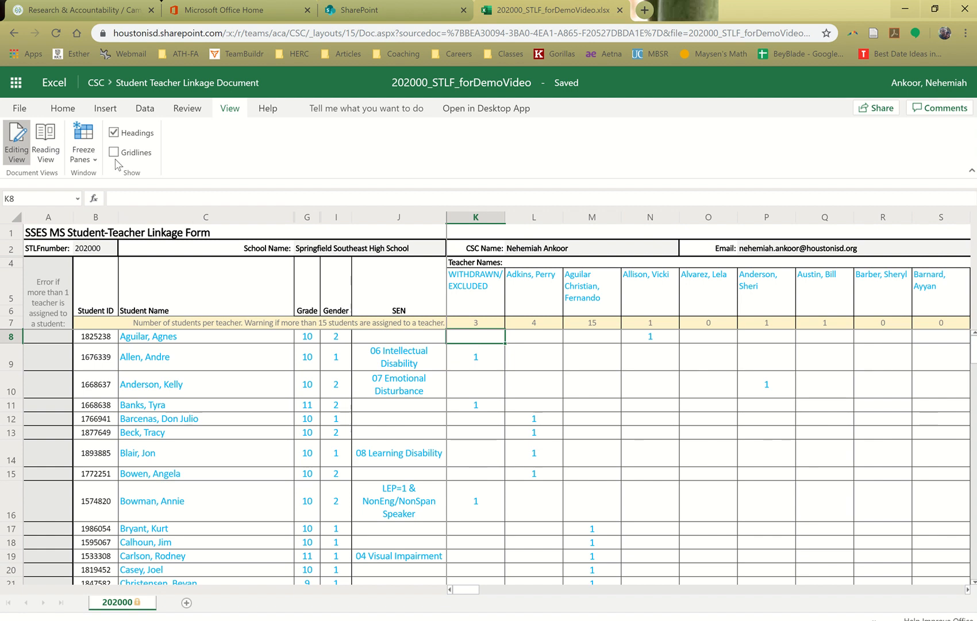
left_click(95, 159)
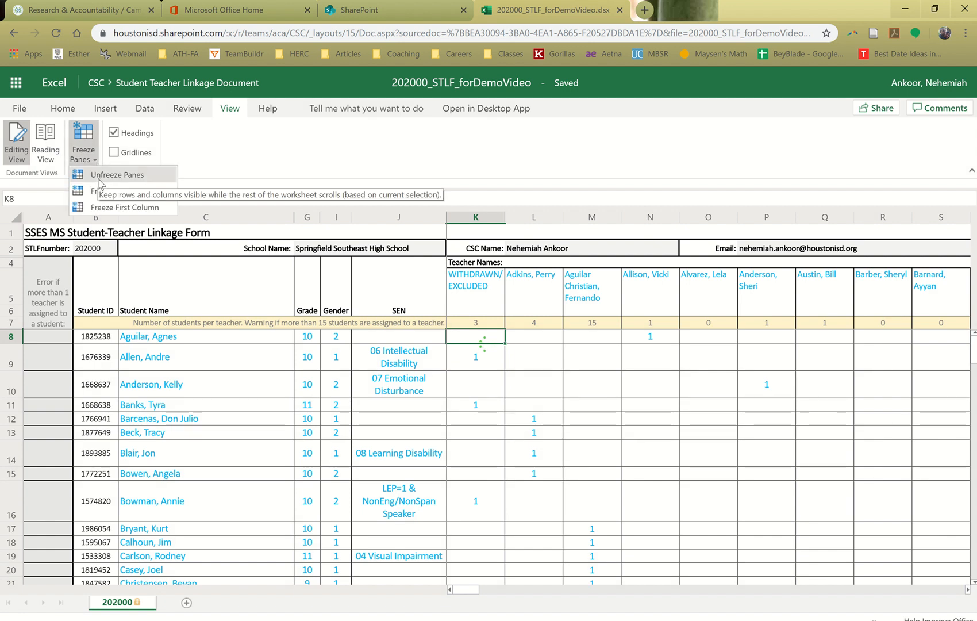
left_click(103, 176)
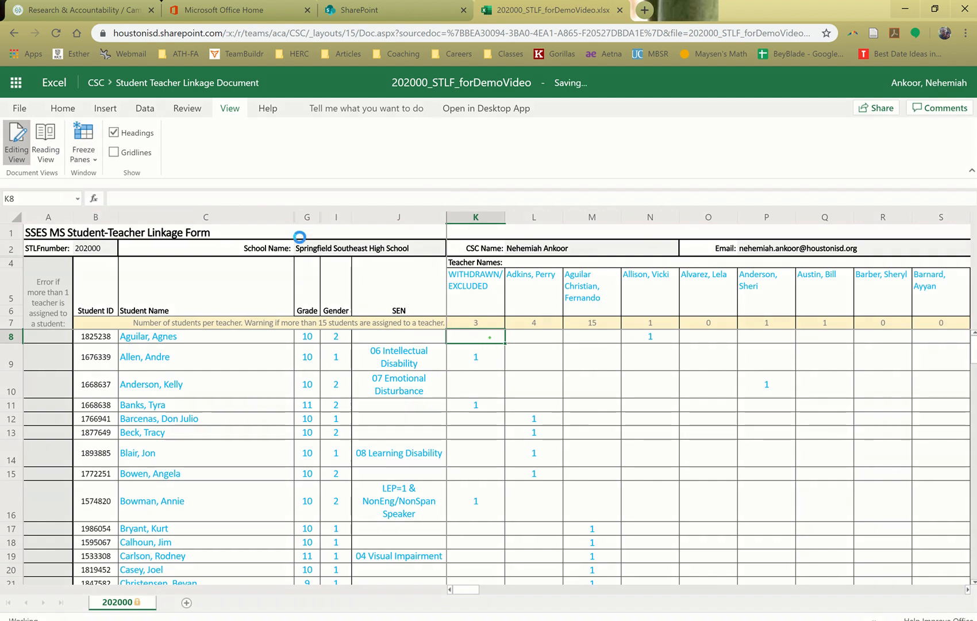
Freeze the panes at cell K8 so rows 1 to 7 and the columns through J stay in view
left_click(86, 157)
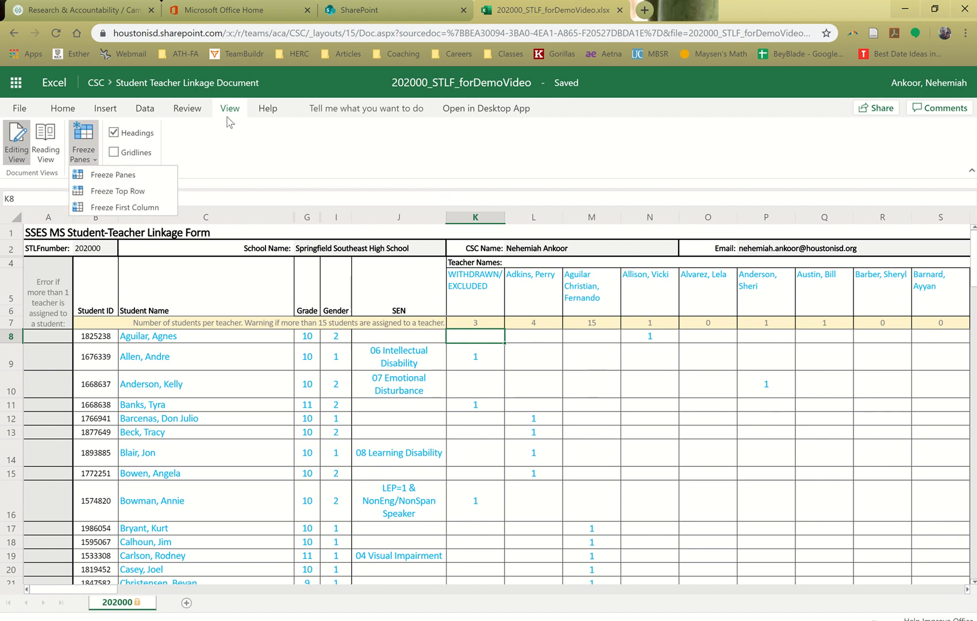
left_click(230, 122)
left_click(86, 153)
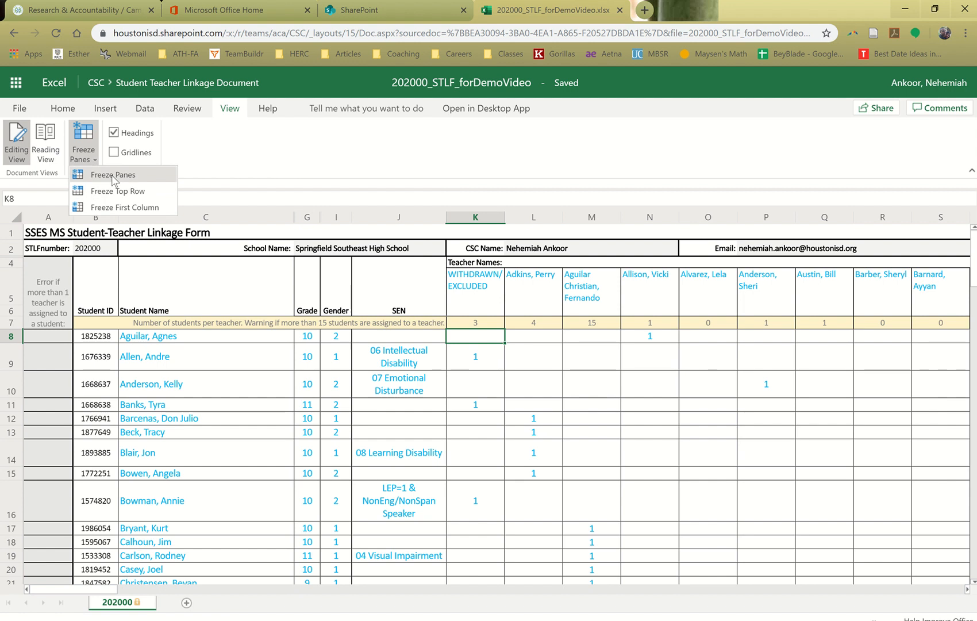
left_click(113, 176)
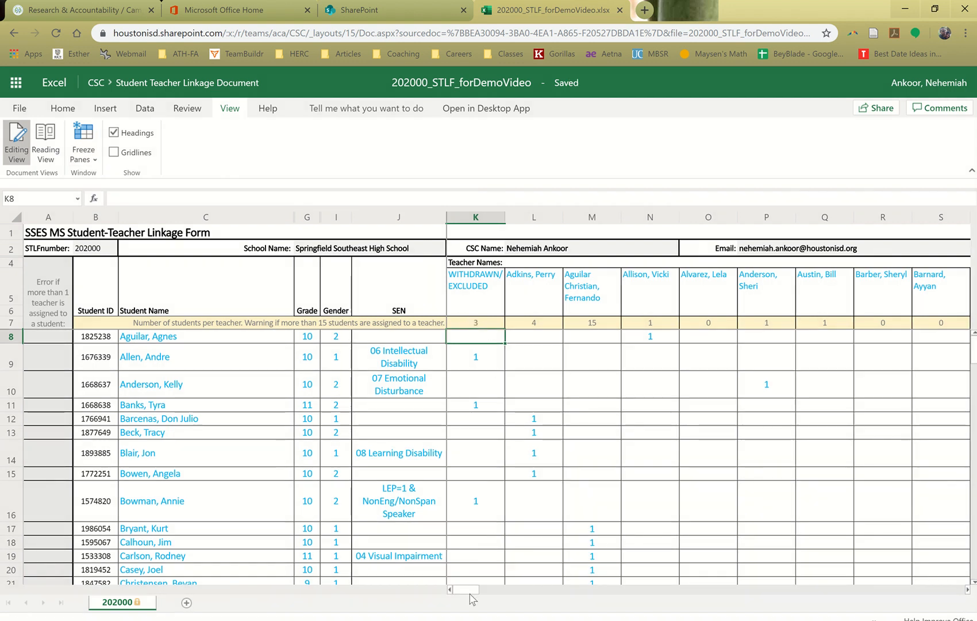
mouse_move(470, 593)
left_mouse_down()
mouse_move(510, 591)
mouse_move(460, 591)
left_mouse_up()
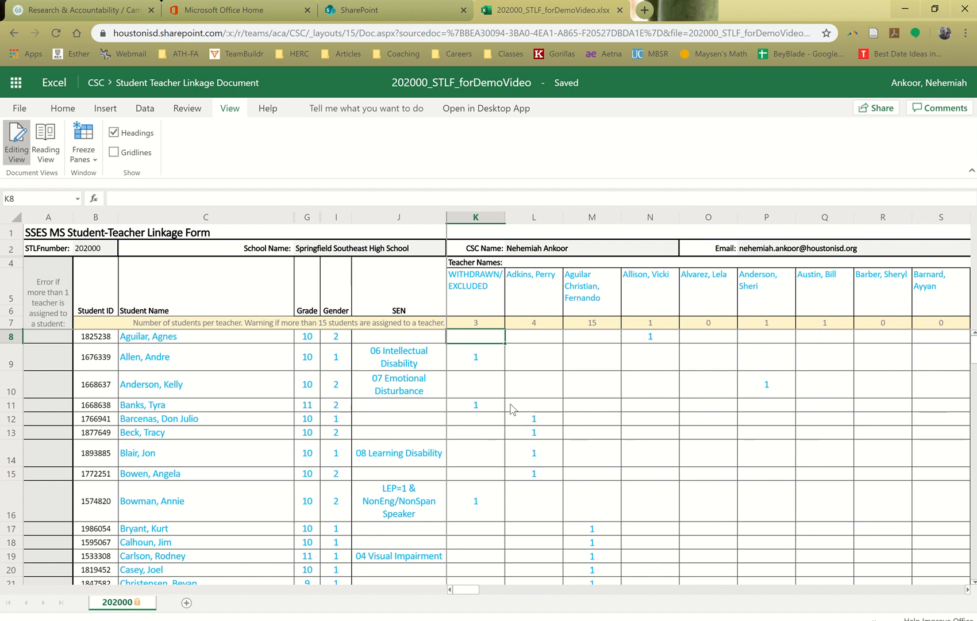
scroll(514, 412, "down", 8)
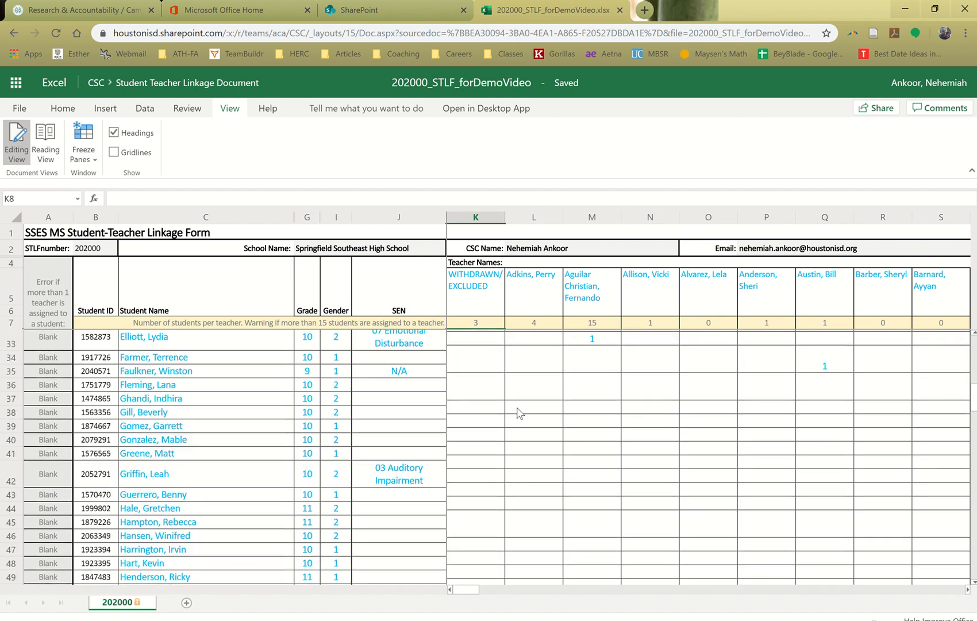
scroll(521, 412, "up", 2)
scroll(521, 413, "up", 6)
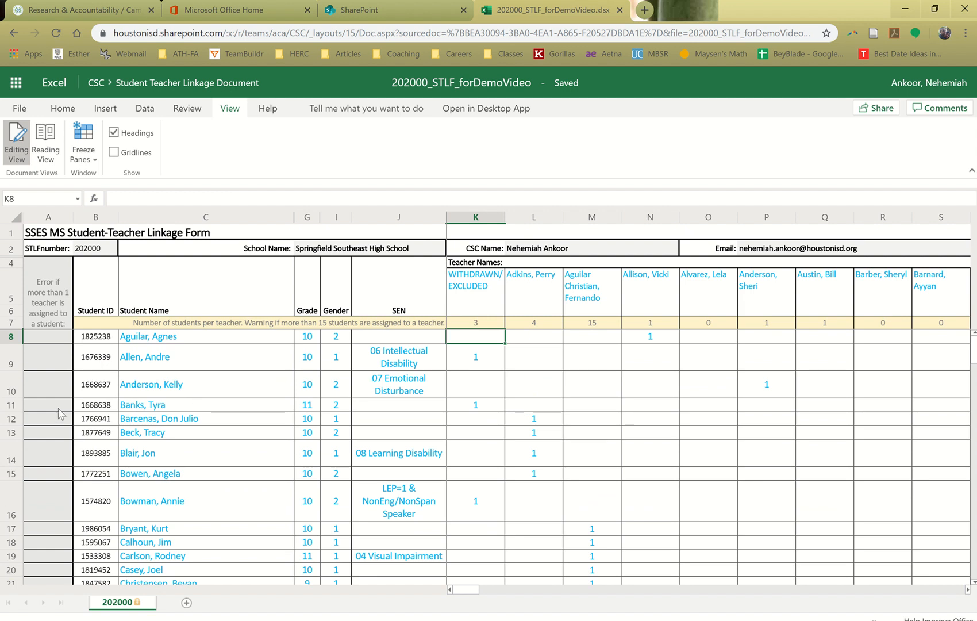
Review the error flags in column A for all students down the list to find any without a teacher
scroll(60, 414, "down", 9)
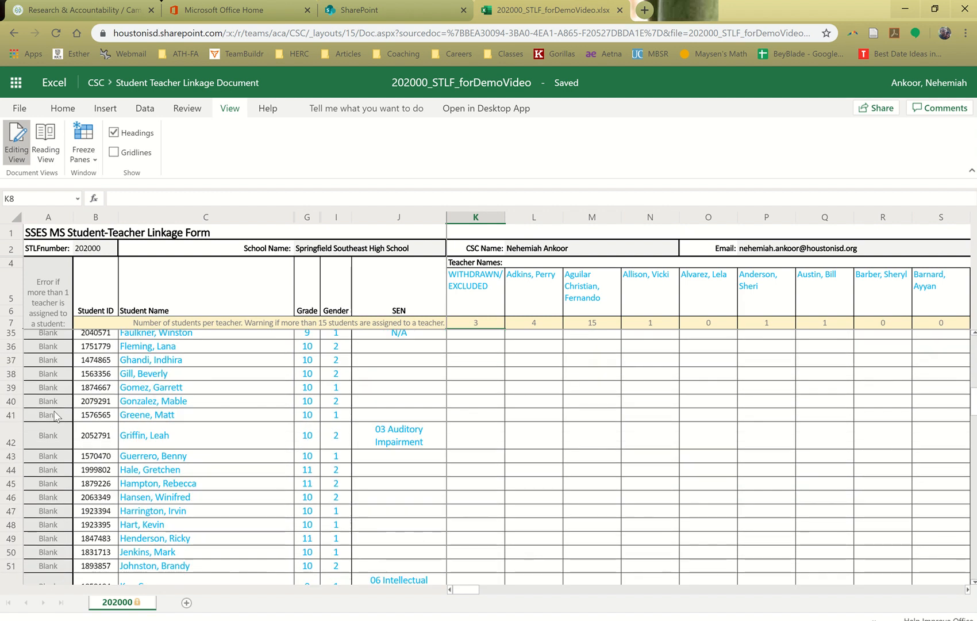
scroll(56, 415, "down", 6)
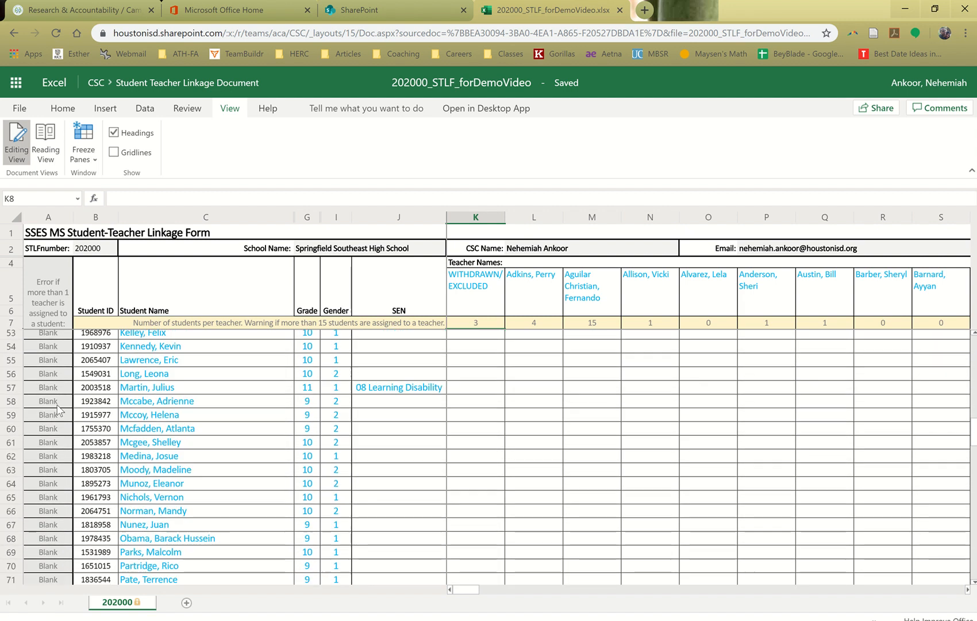
scroll(57, 409, "down", 5)
scroll(56, 412, "down", 9)
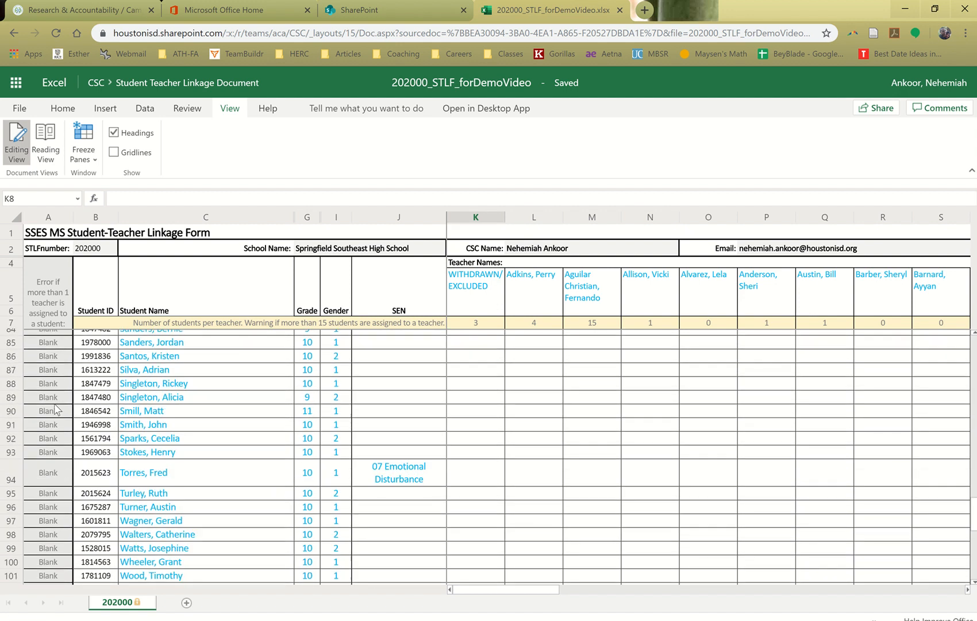
scroll(52, 429, "up", 15)
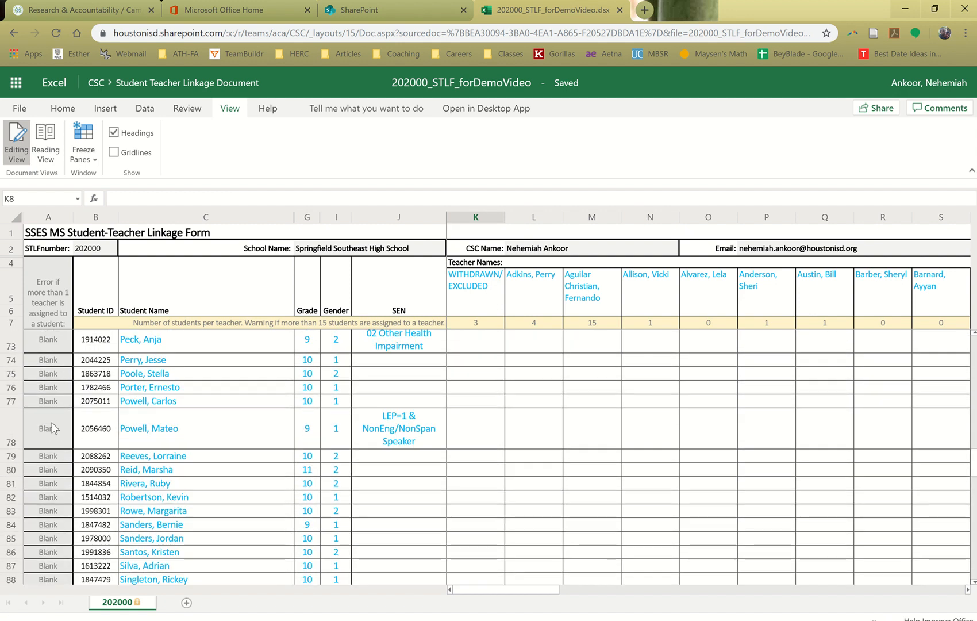
scroll(53, 426, "up", 14)
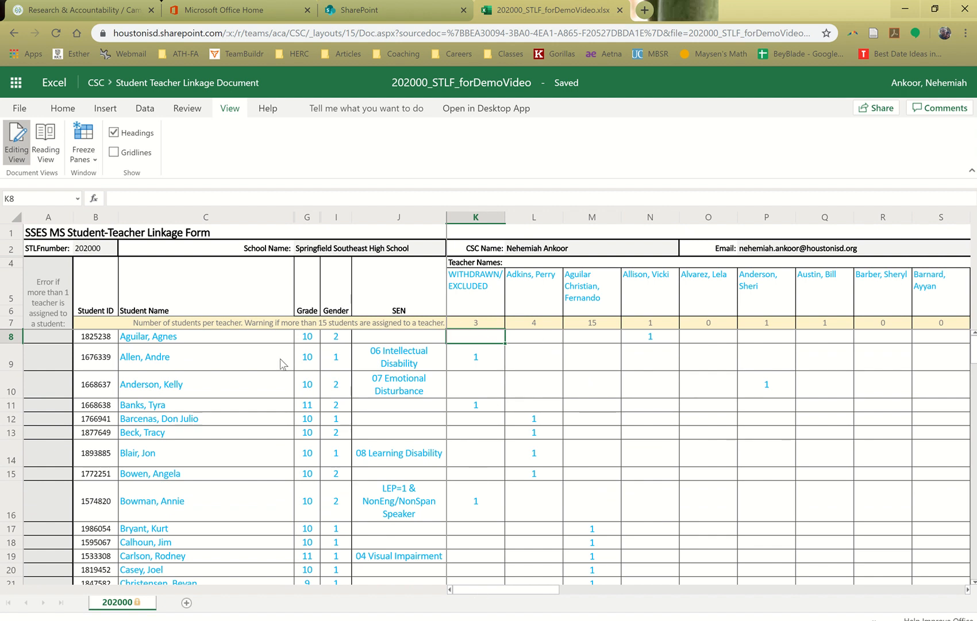
Review the student counts and warning formulas in row 7 across the teacher columns
left_click(681, 322)
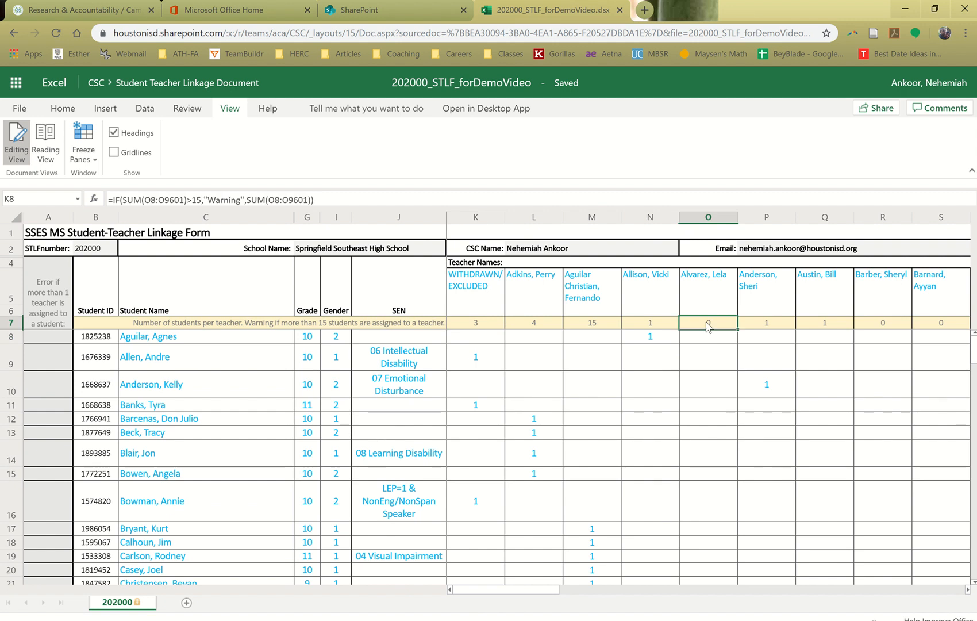
left_click(757, 319)
key("Right")
key("Right")
key("Right")
key("Right")
key("Right")
key("Right")
key("Right")
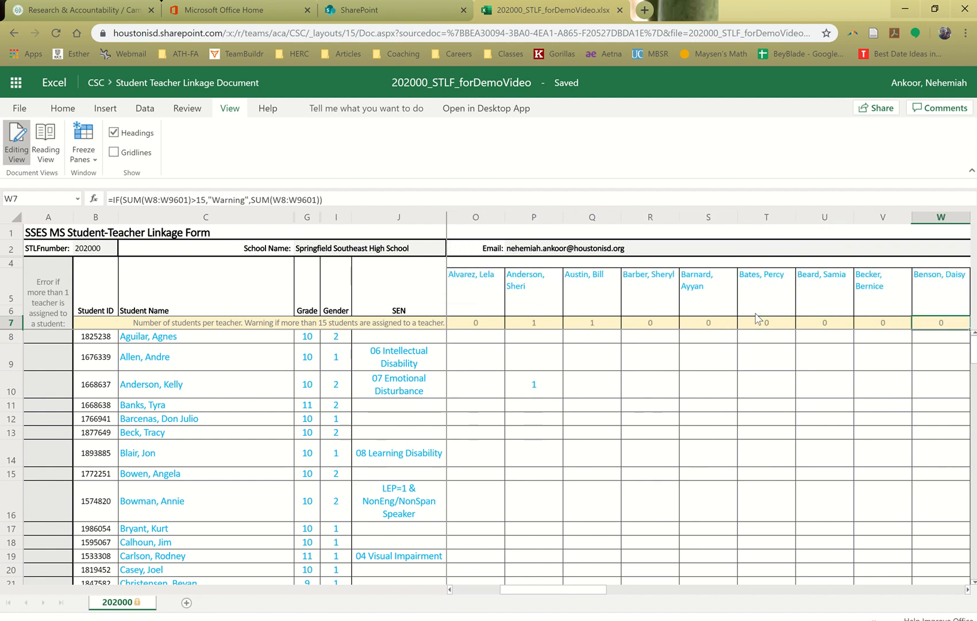
key("Left")
key("Left")
key("Left")
key("Left")
key("Left")
key("Left")
key("Left")
key("Left")
key("Left")
key("Left")
key("Left")
key("Left")
key("Left")
key("Left")
key("Left")
key("Left")
key("Left")
key("Left")
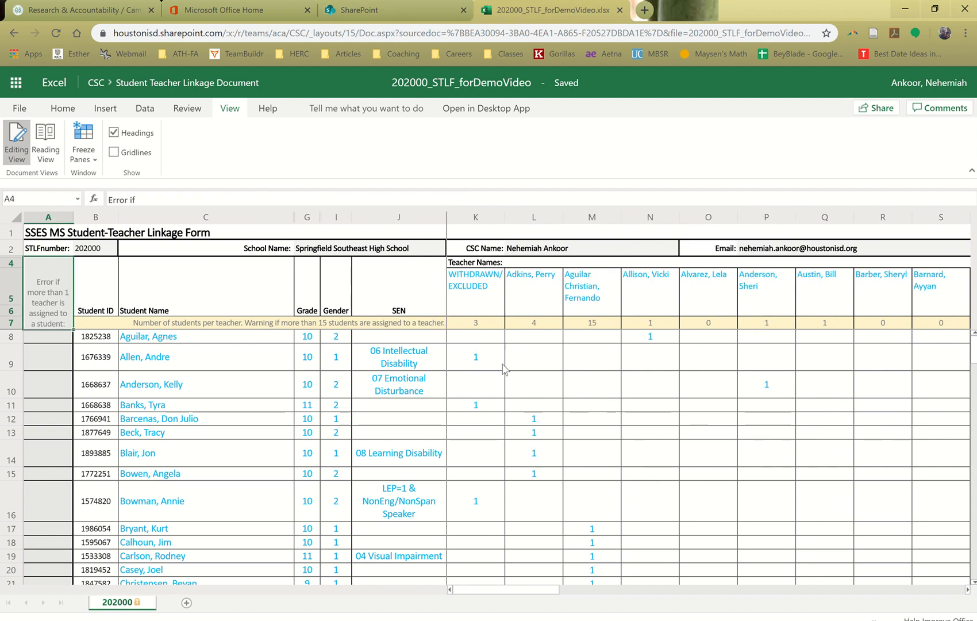
left_click(573, 255)
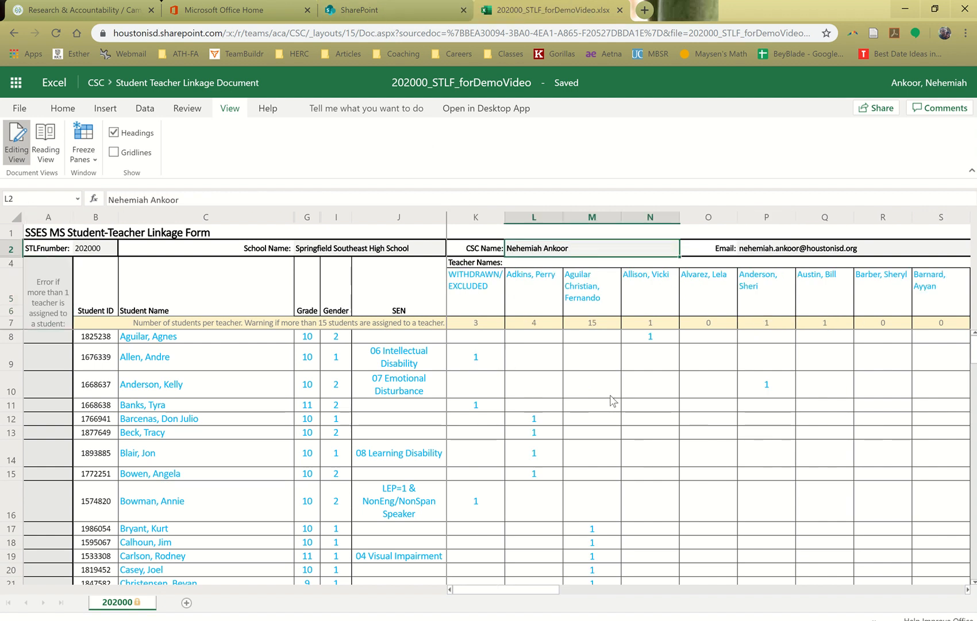
left_click(611, 396)
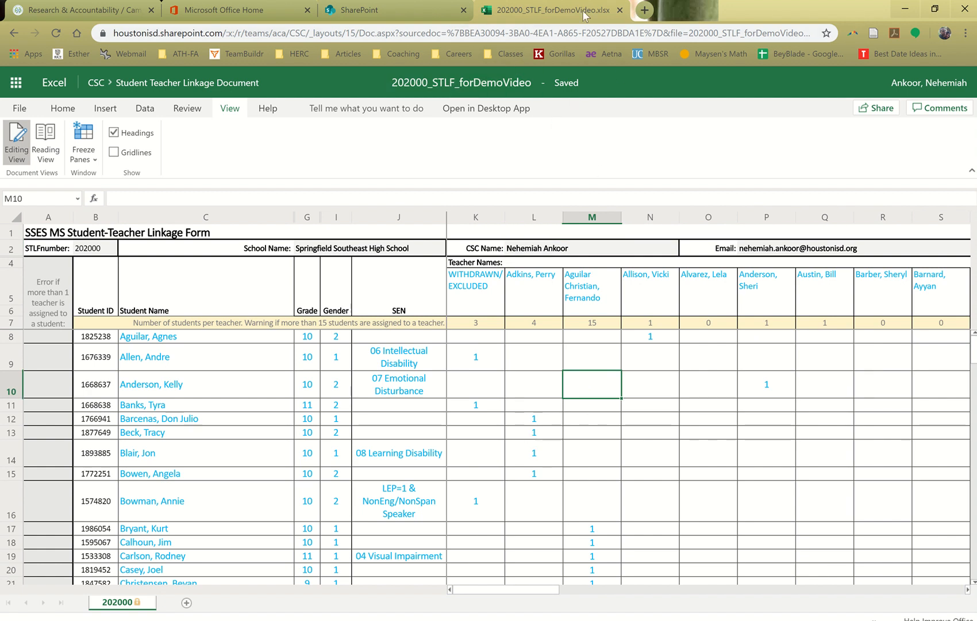
Leave the workbook, return to the Campus Survey Coordinator Dashboard and open the Submit STLF page
left_click(14, 33)
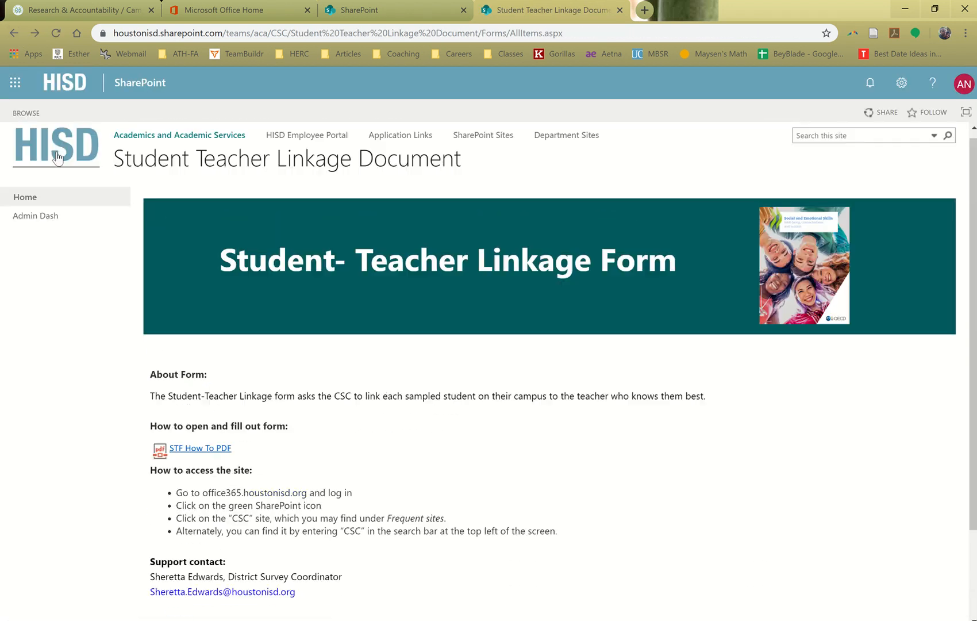
left_click(39, 207)
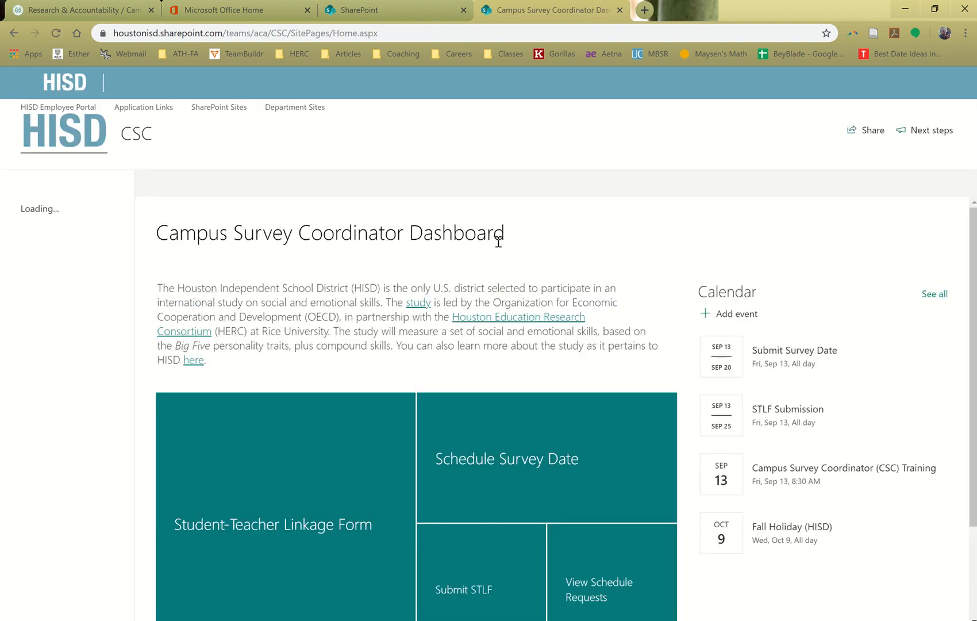
scroll(345, 276, "down", 1)
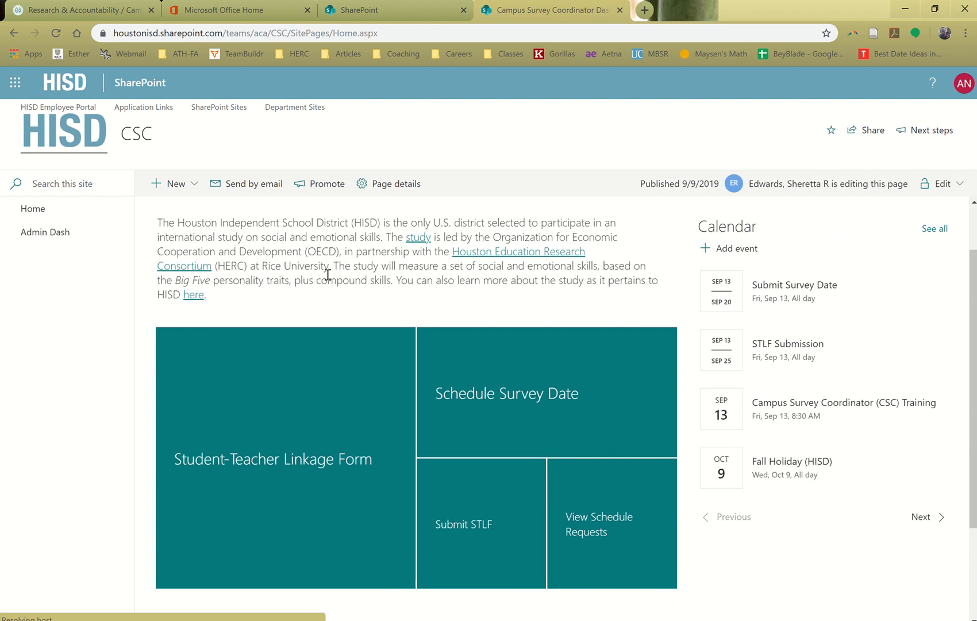
scroll(328, 274, "down", 1)
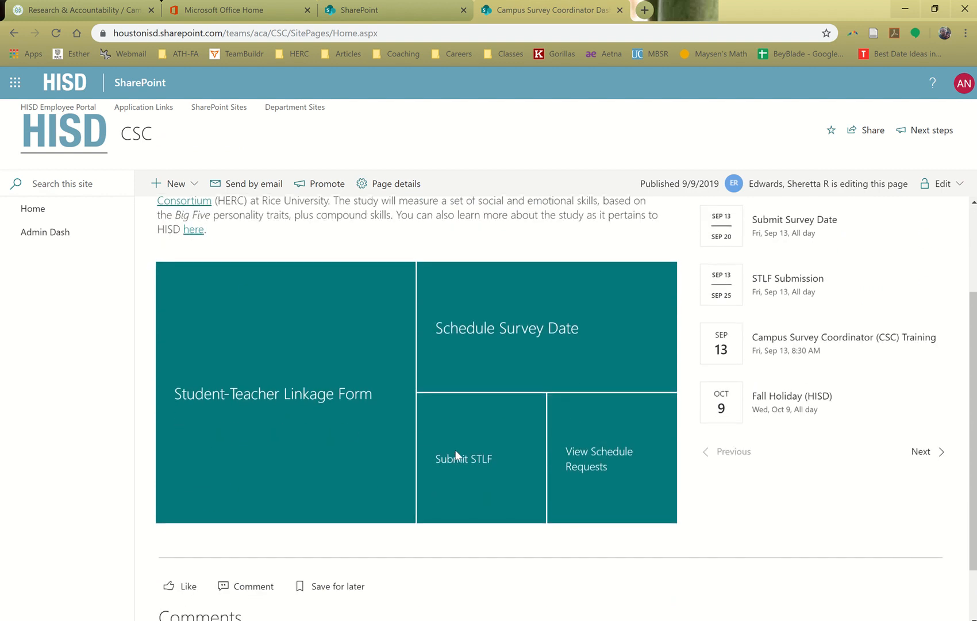
left_click(488, 459)
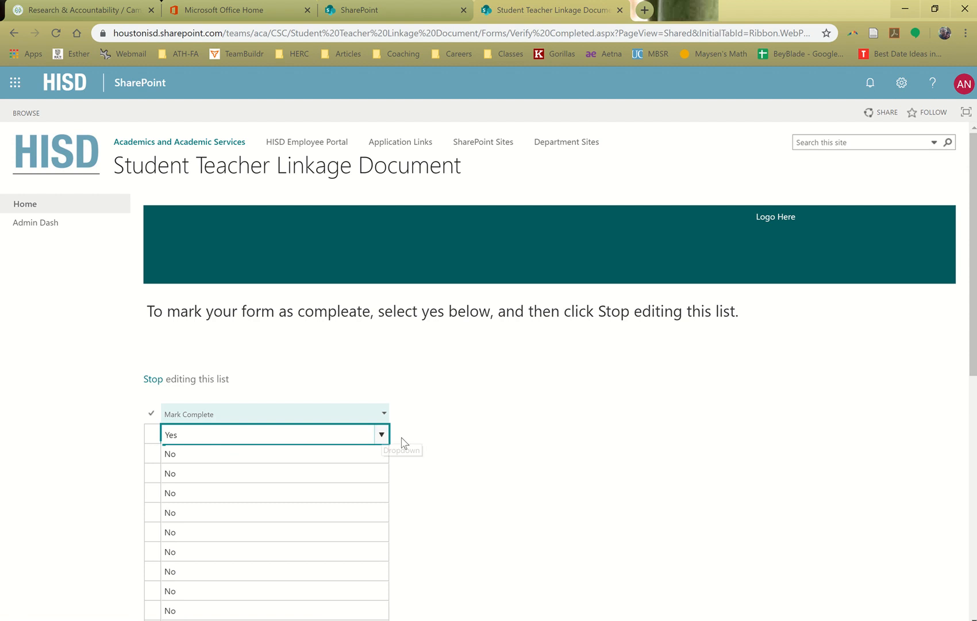
Set Mark Complete to Yes for the first form in the list and stop editing the list
left_click(382, 435)
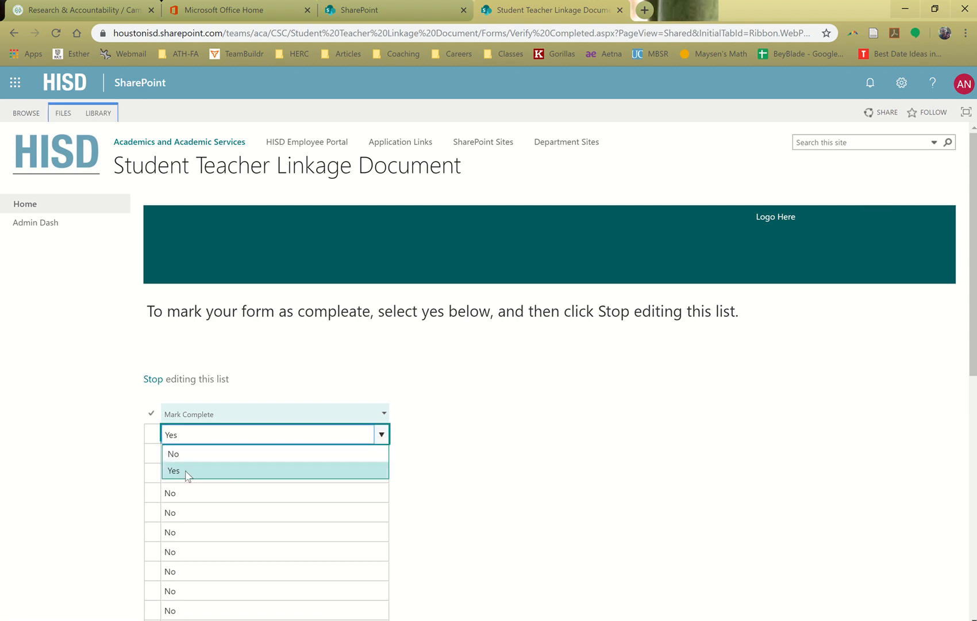
left_click(187, 471)
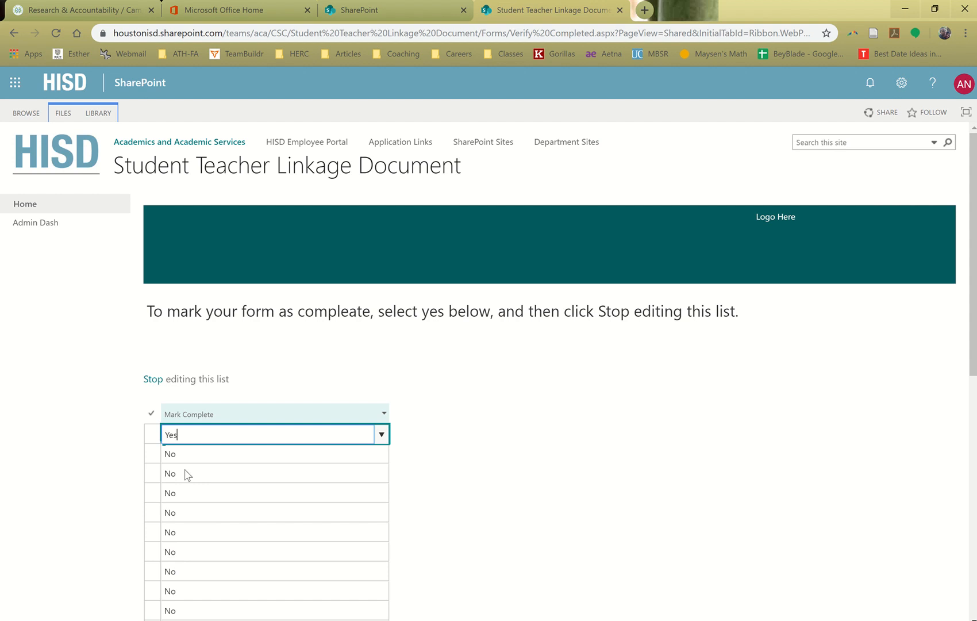
left_click(152, 381)
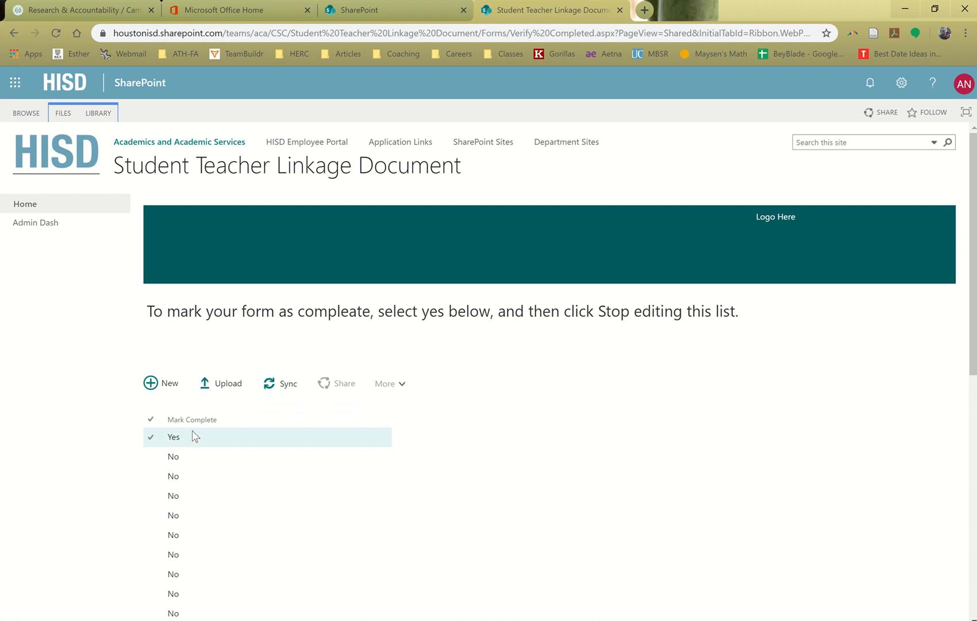
Return to the Campus Survey Coordinator Dashboard and its Schedule Survey Date section
left_click(61, 203)
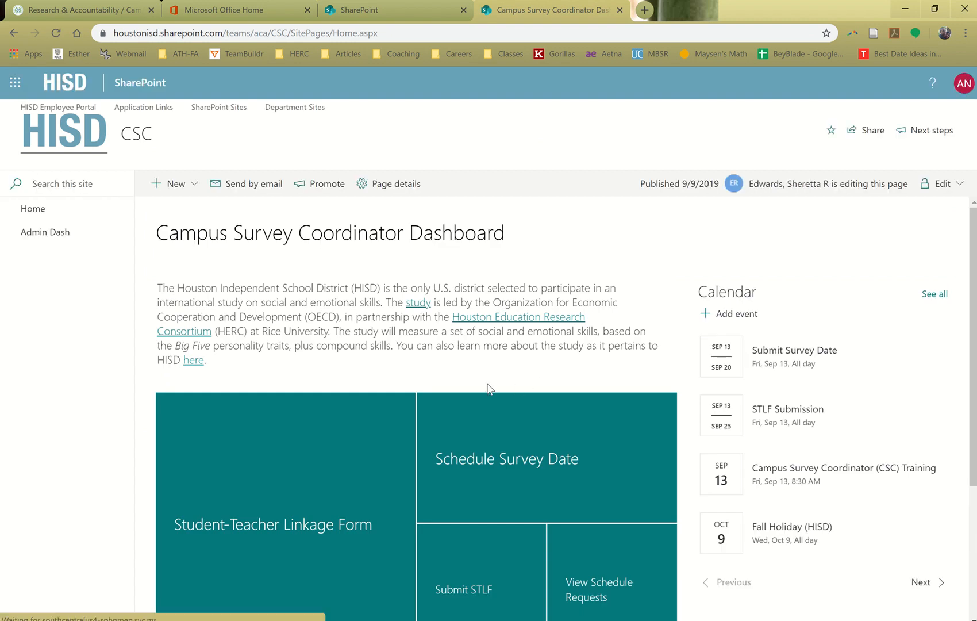
scroll(477, 374, "down", 1)
scroll(479, 368, "down", 1)
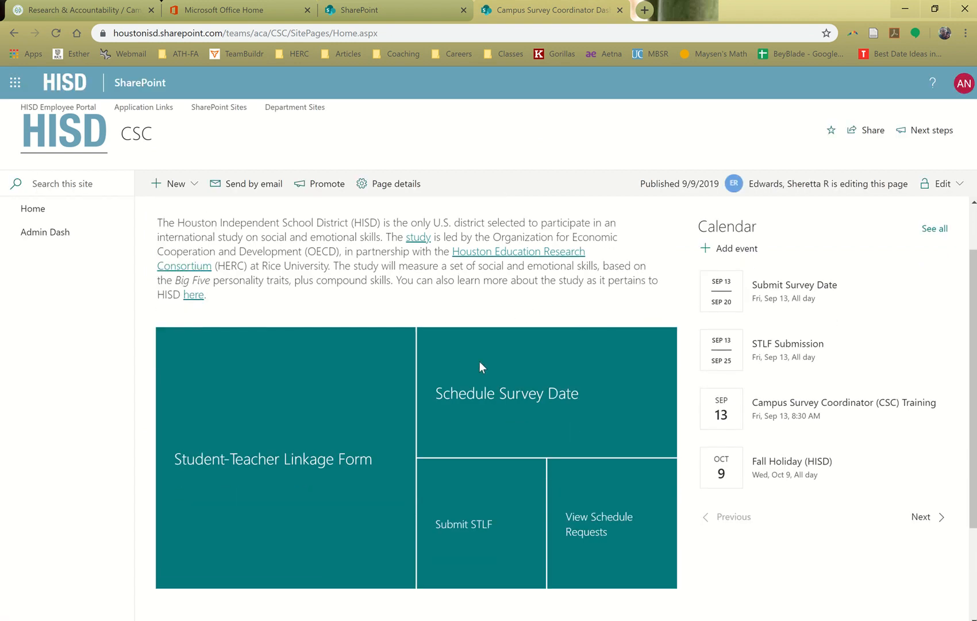